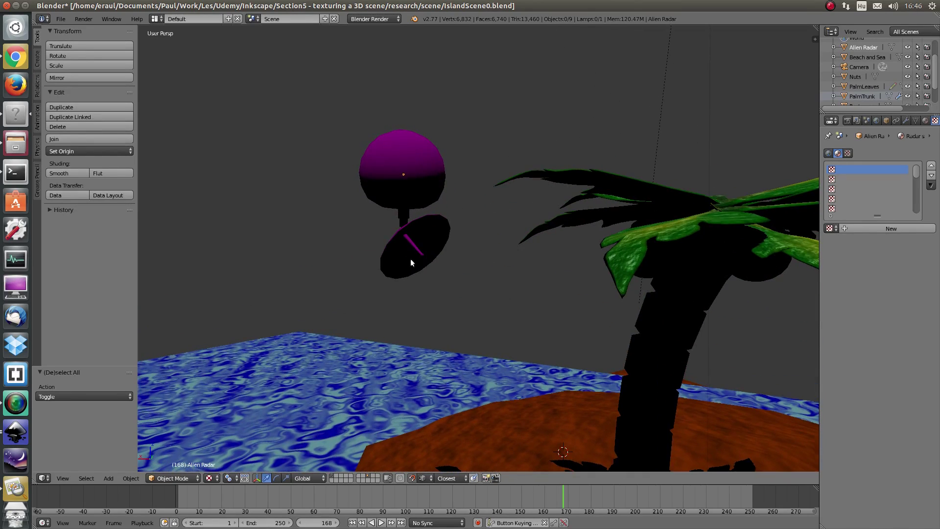
left_click_drag(422, 261, 417, 167)
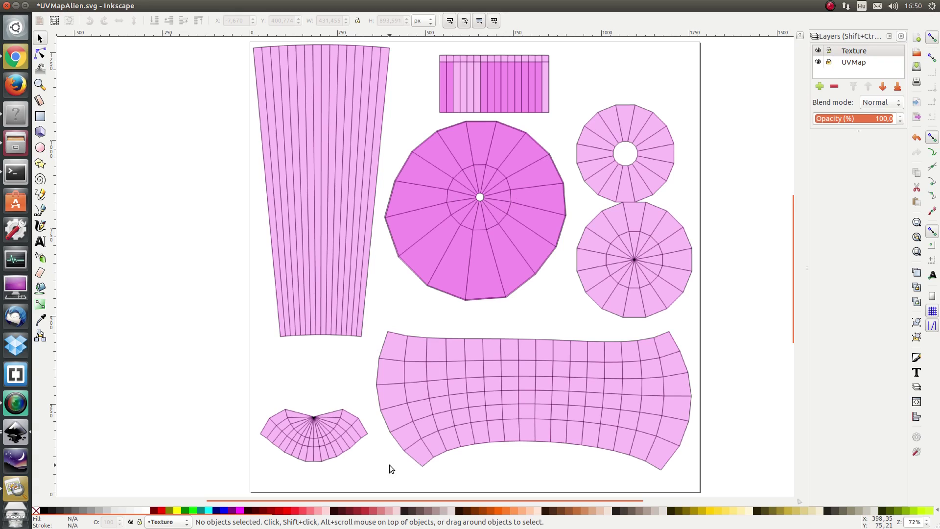
Step: Draw a closed four-cornered path around the tall tapered UV piece and fill it with yellow
left_click(40, 211)
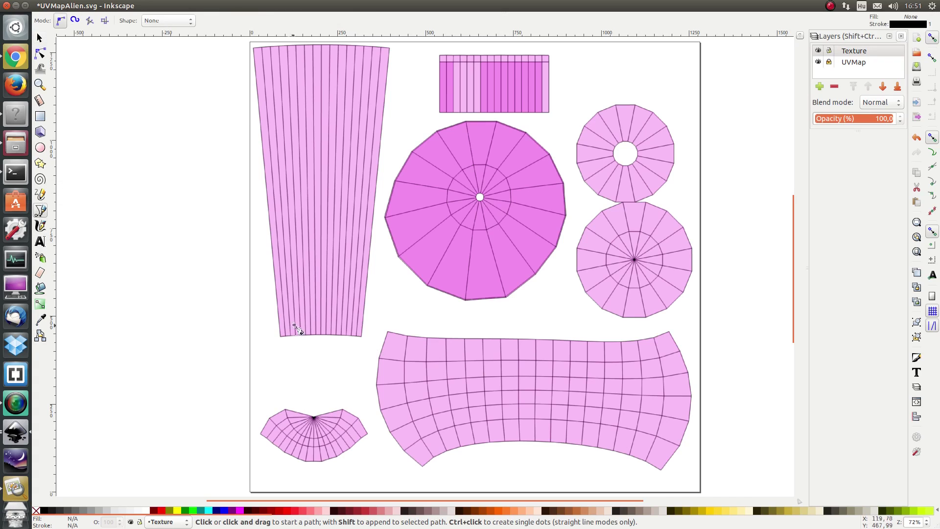
left_click(368, 340)
left_click(274, 343)
left_click(246, 44)
left_click(400, 39)
left_click(368, 340)
left_click(177, 510)
Step: Remove the tapered shape's stroke and change its fill to a linear gradient
key("ctrl+shift+f")
left_click(805, 70)
left_click(791, 205)
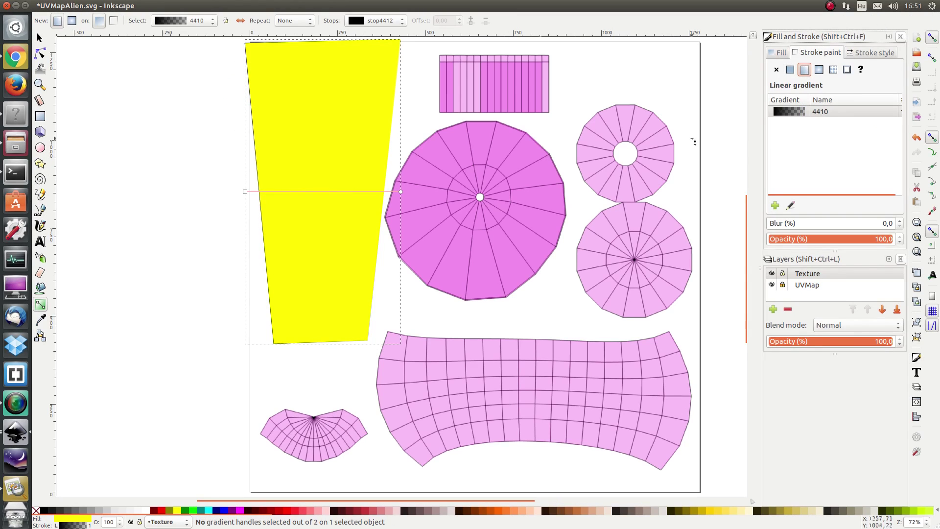
left_click(776, 69)
left_click(778, 53)
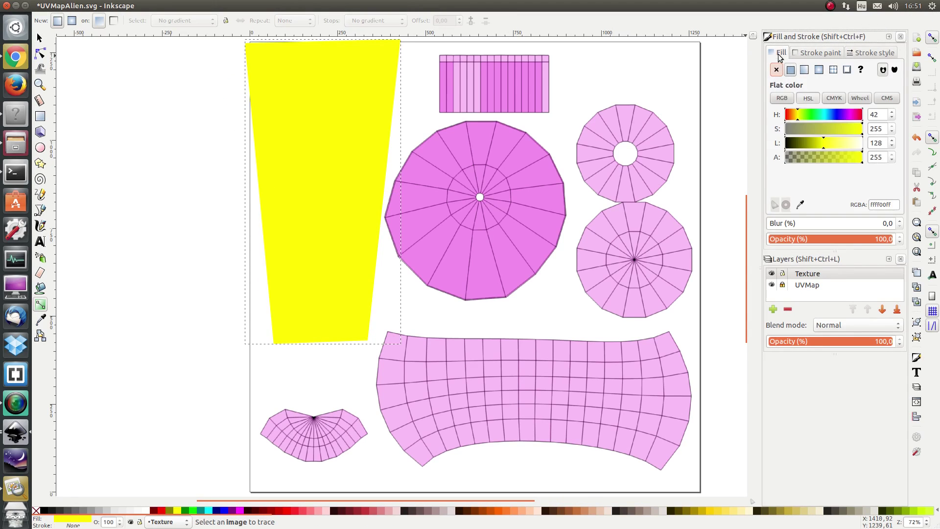
left_click(805, 69)
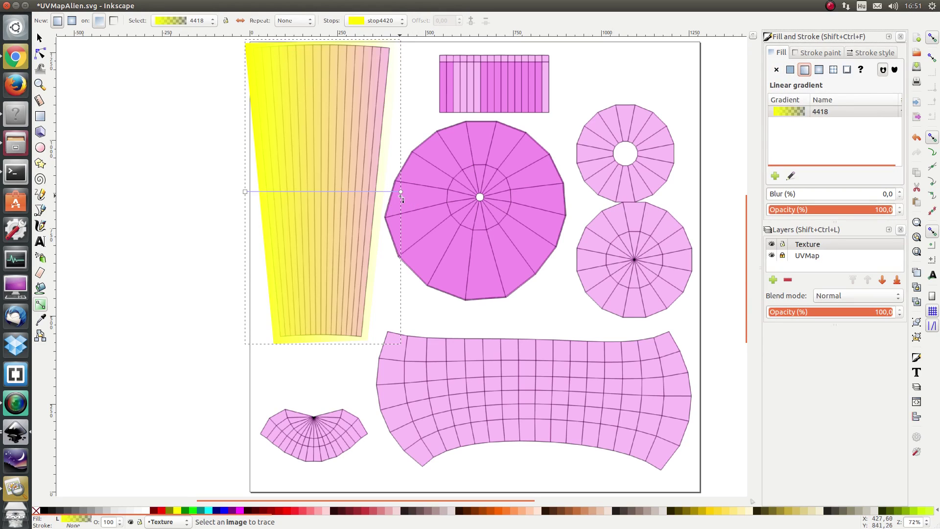
Step: Make the gradient's end stop fully opaque with hue 30, and set the start stop's hue to 32
left_click(400, 192)
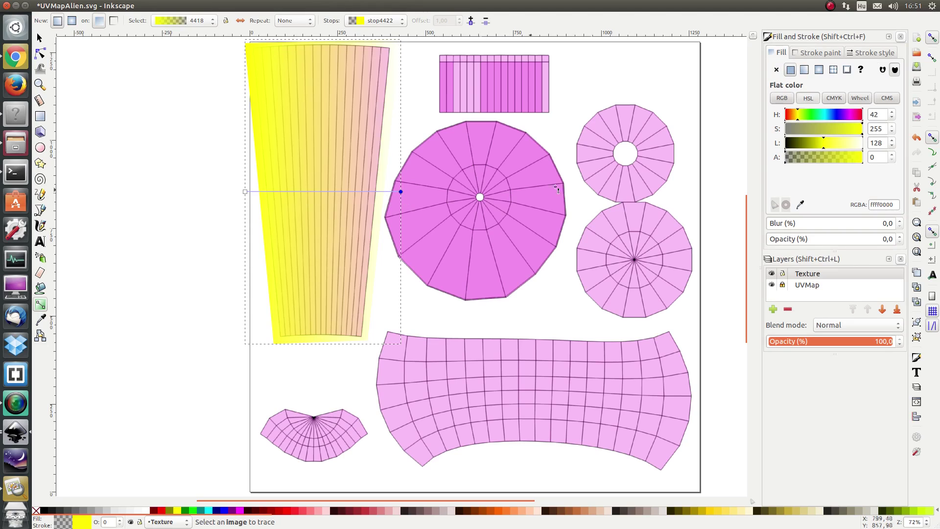
left_click(830, 156)
left_click_drag(830, 156, 858, 162)
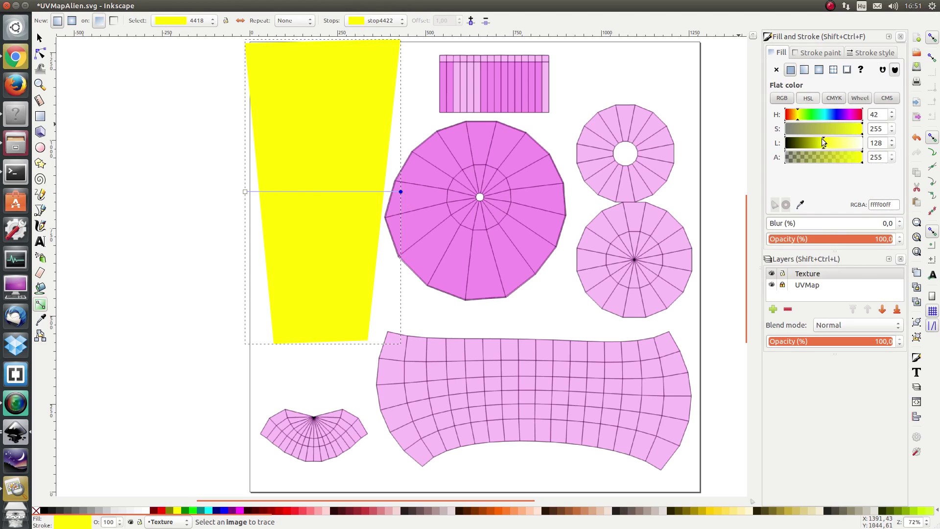
left_click(794, 115)
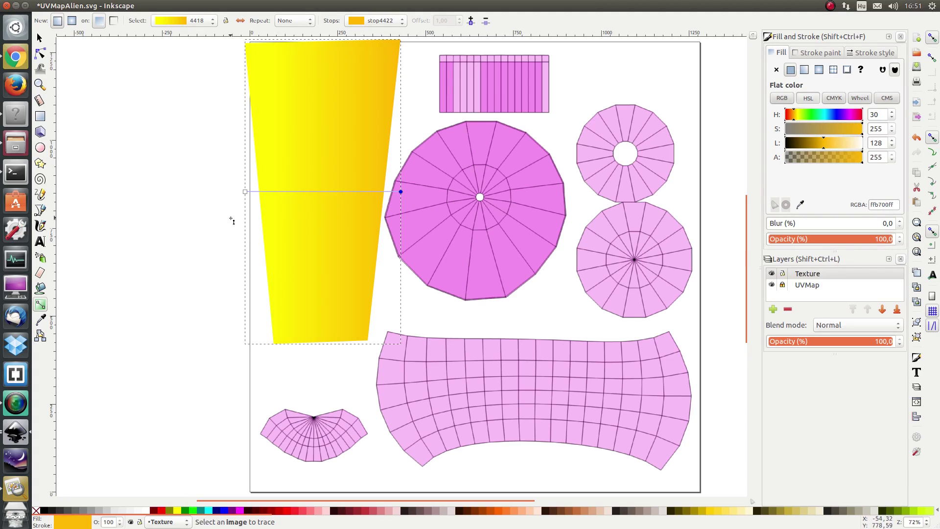
left_click(246, 192)
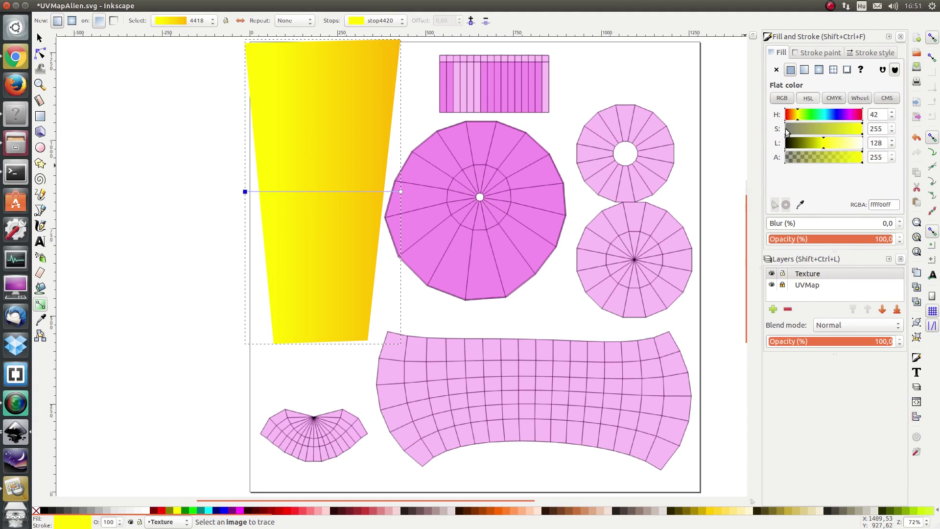
left_click(797, 115)
left_click_drag(797, 116, 796, 117)
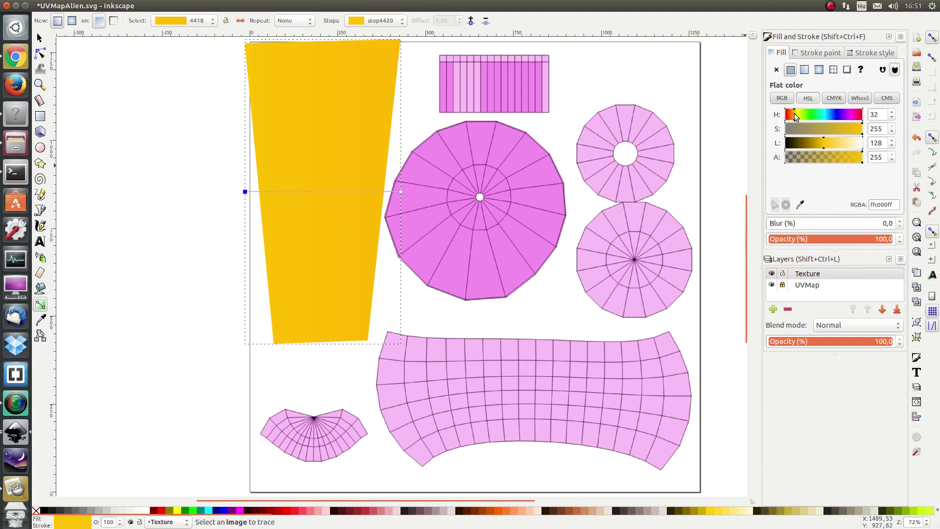
Step: Add a middle gradient stop with lightness 199, and darken the start and end stops to lightness 95 and 98
double_click(321, 191)
left_click_drag(825, 146, 846, 141)
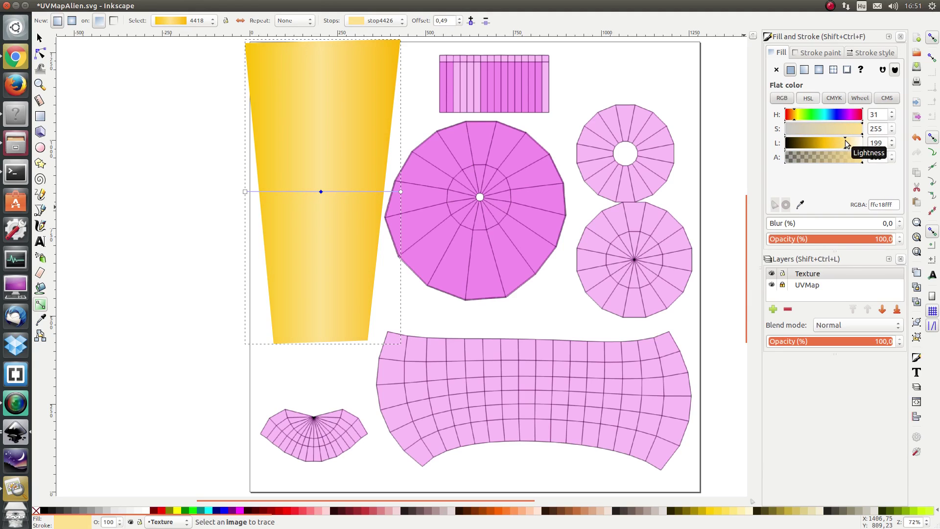
left_click(246, 192)
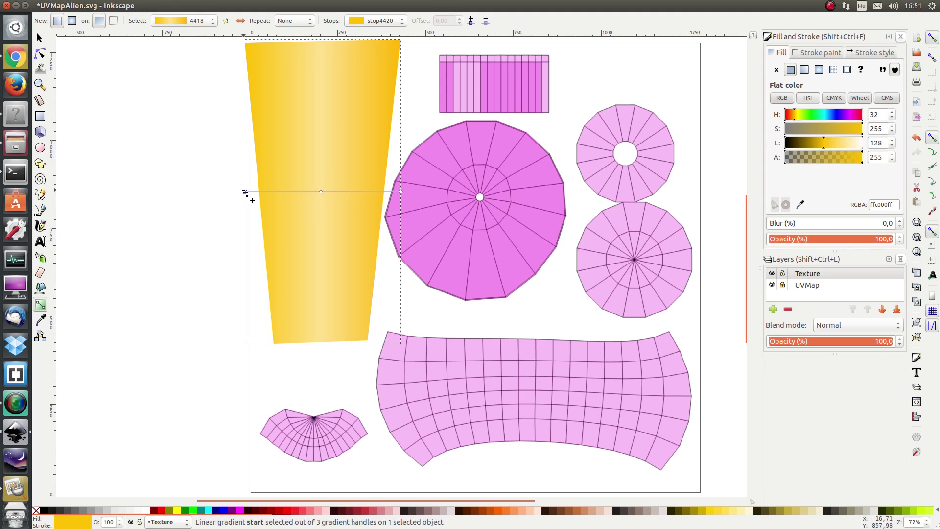
left_click_drag(823, 145, 814, 146)
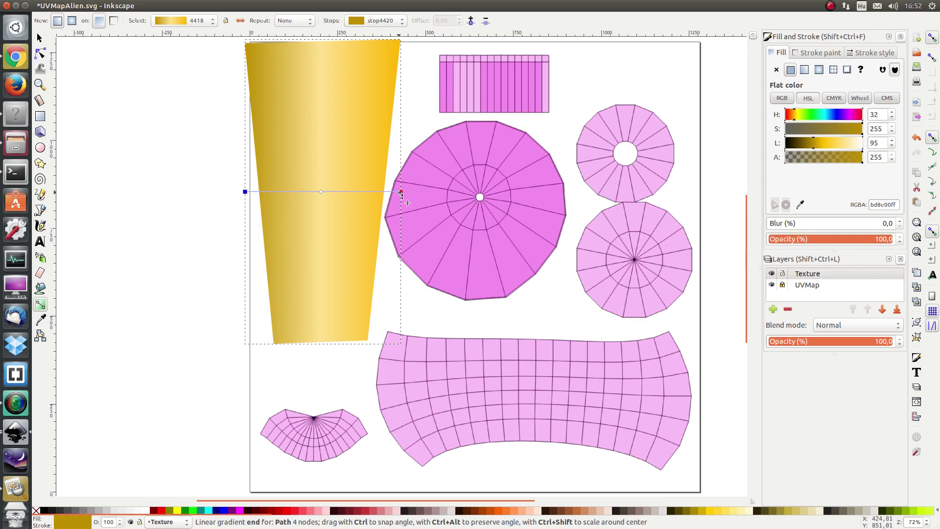
left_click(400, 192)
left_click(815, 144)
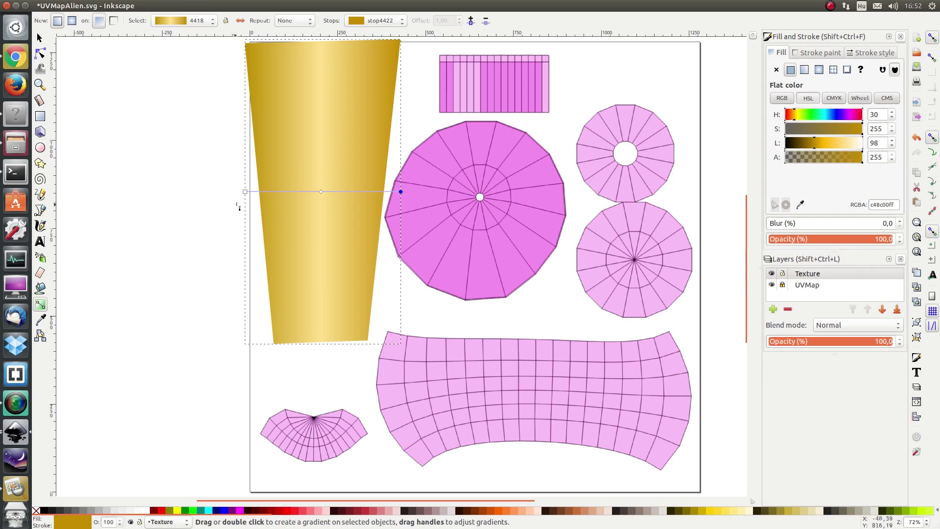
Step: Match the gradient's end stop to its start stop by setting hue 32 and lightness 94
left_click(246, 192)
left_click(402, 192)
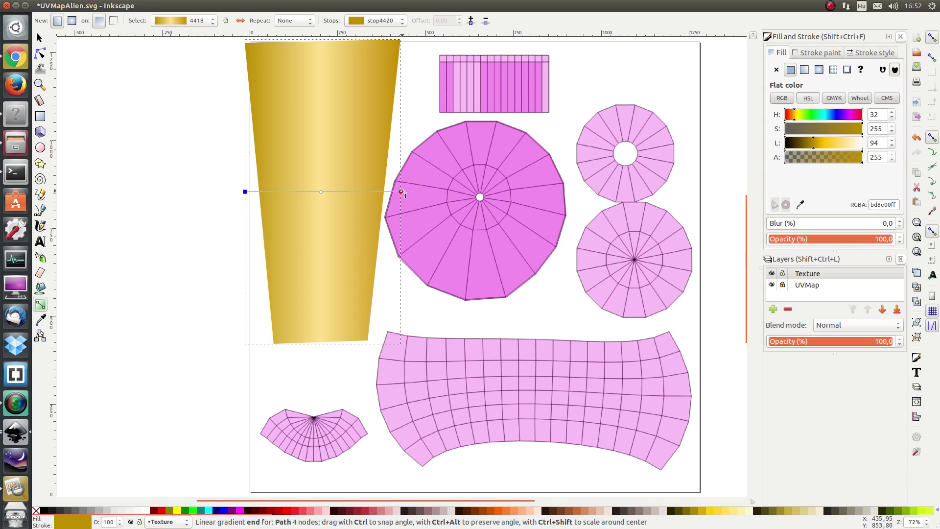
double_click(891, 112)
left_click(891, 118)
left_click(891, 146)
left_click(891, 145)
left_click(891, 146)
left_click(891, 146)
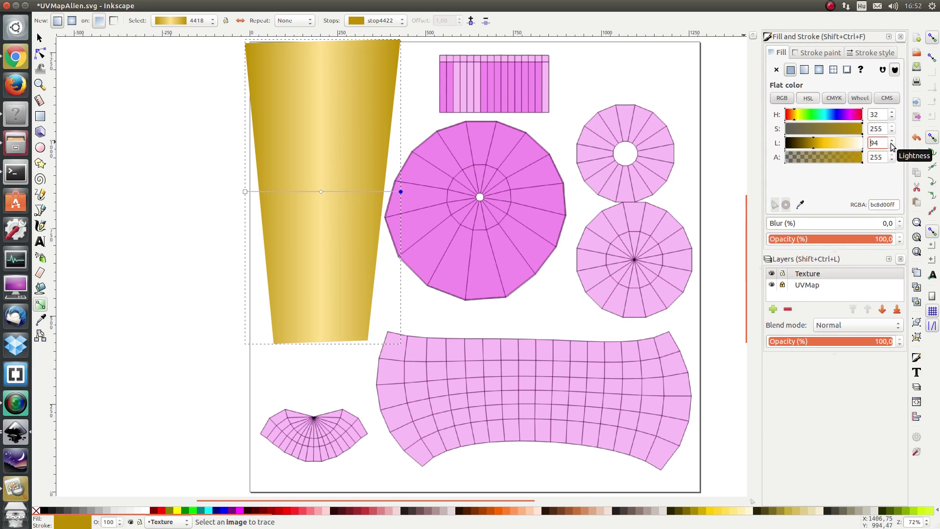
Step: Check the gold shape's coverage of the UV piece by lowering its opacity to 49.8% and restoring it to 100%
left_click(40, 38)
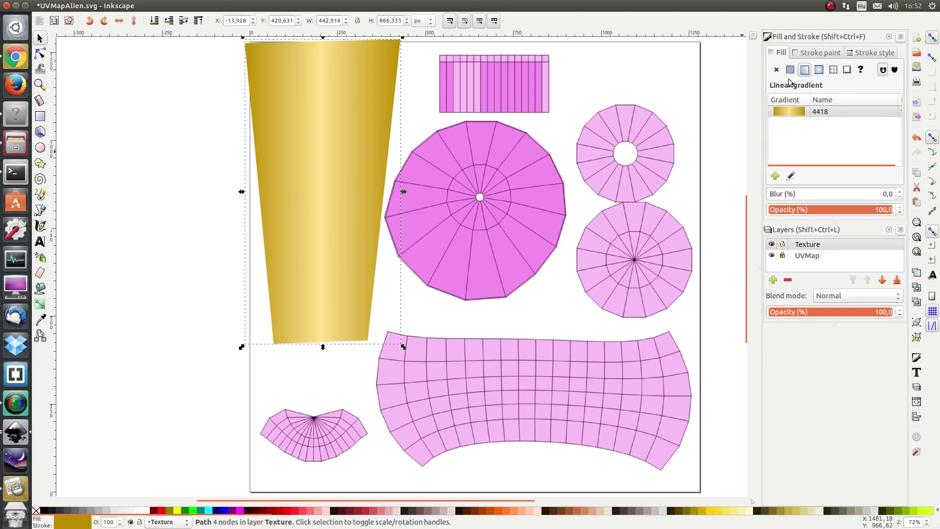
left_click(831, 209)
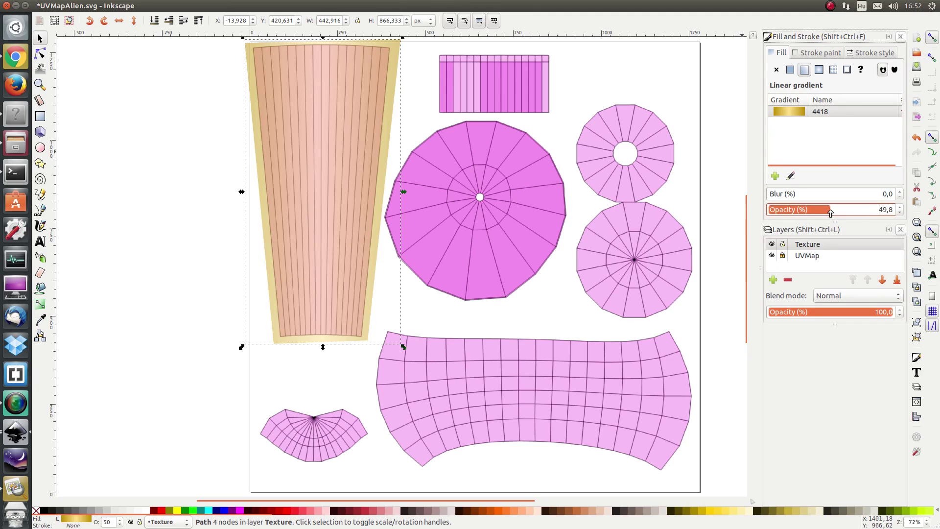
left_click_drag(832, 209, 907, 215)
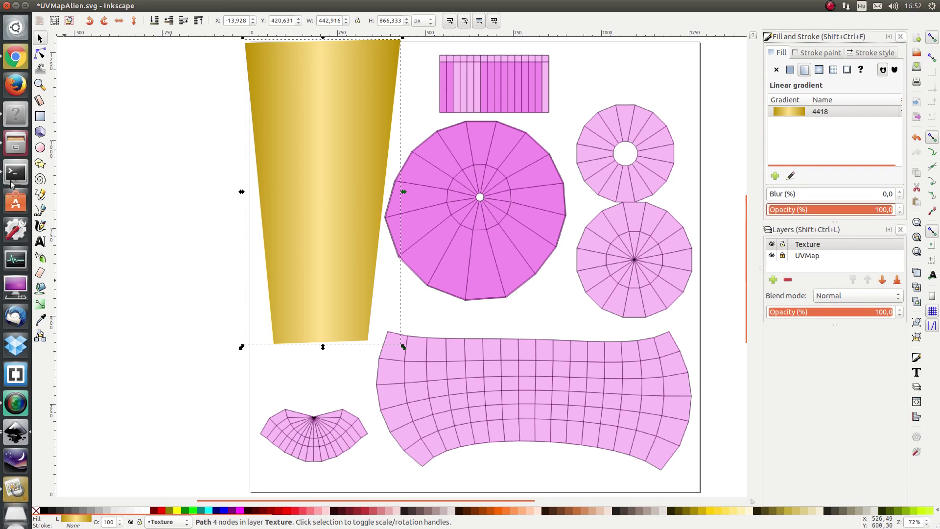
Step: Draw a rectangle about 341 by 201 px over the small fan-shaped UV piece and fill it with black
left_click(40, 118)
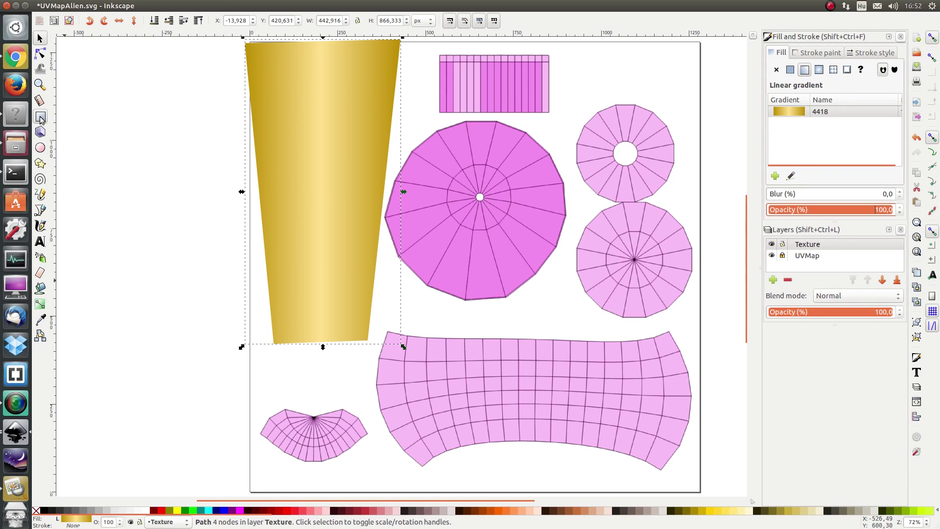
left_click_drag(372, 400, 252, 471)
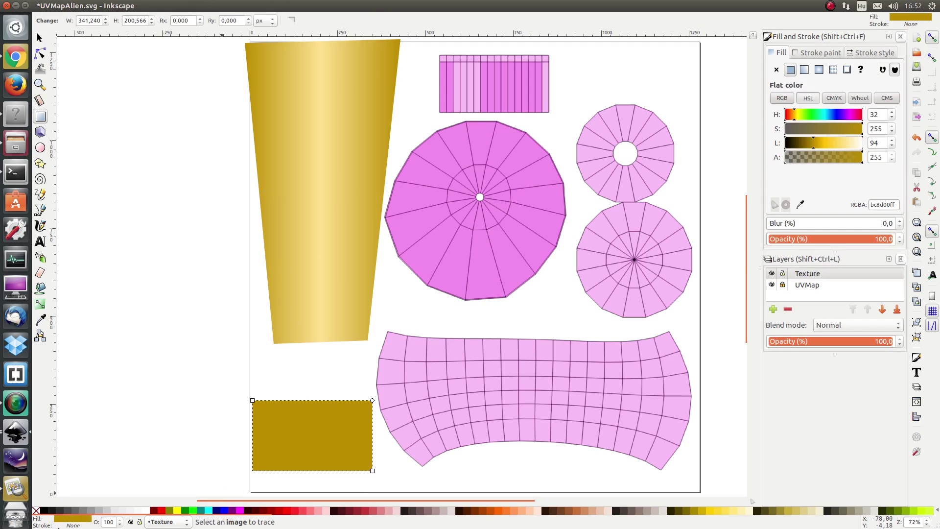
left_click(43, 511)
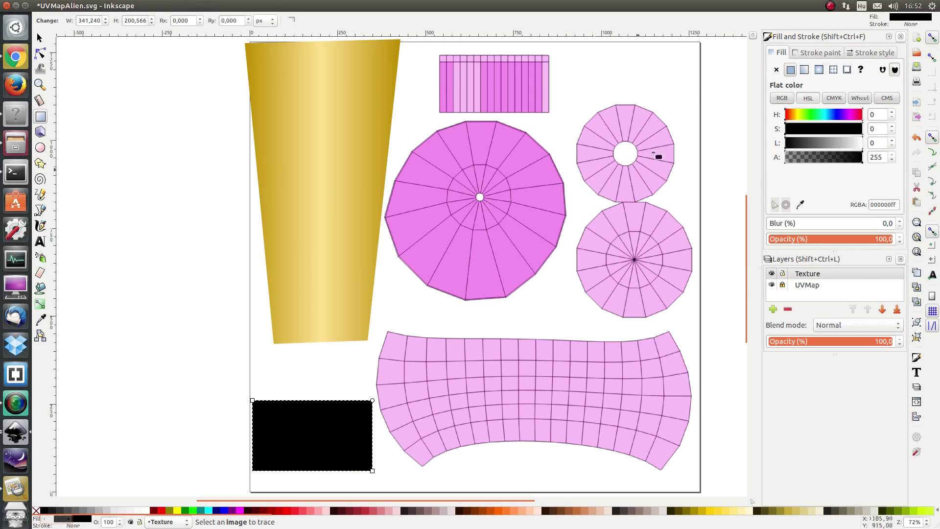
Step: Give the black rectangle a radial gradient with an opaque black edge and a dark red centre of saturation 255 and lightness 102
left_click(819, 69)
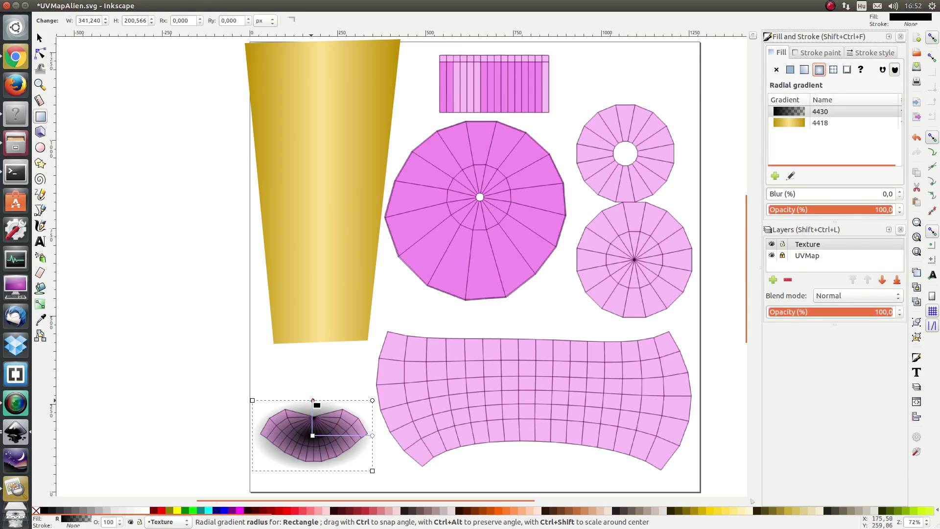
key("ctrl+z")
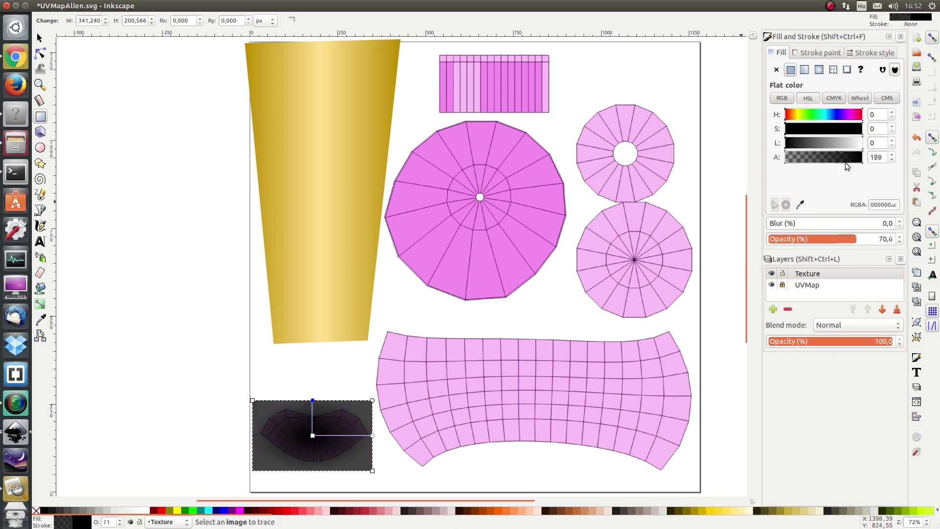
left_click(313, 435)
left_click_drag(803, 128, 816, 142)
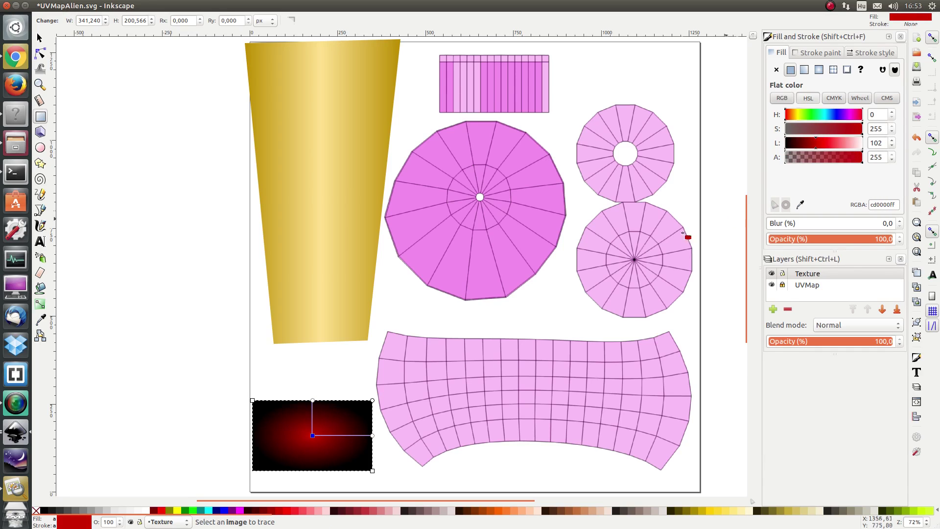
Step: Centre the radial gradient on the fan's apex and narrow it to the piece, using reduced centre-stop opacity as a guide, ending at 100%
left_click_drag(823, 242, 816, 240)
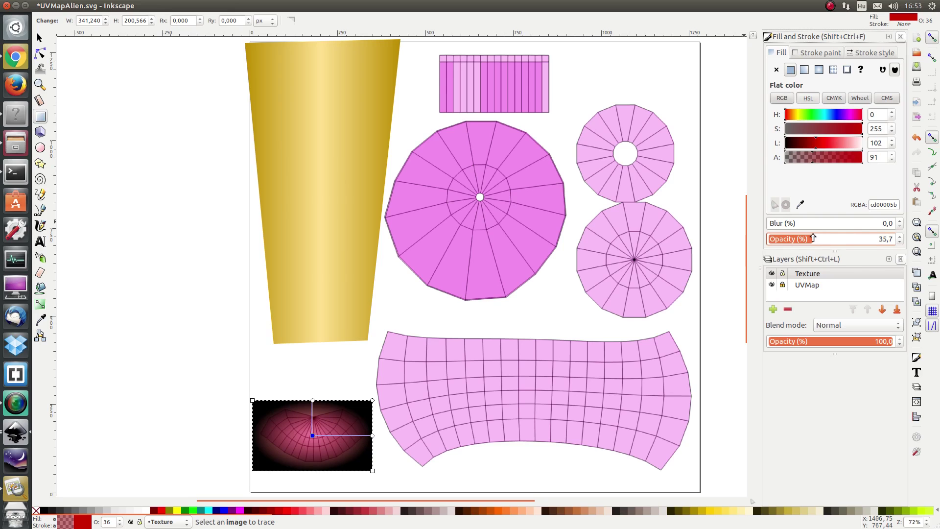
left_click_drag(313, 435, 314, 413)
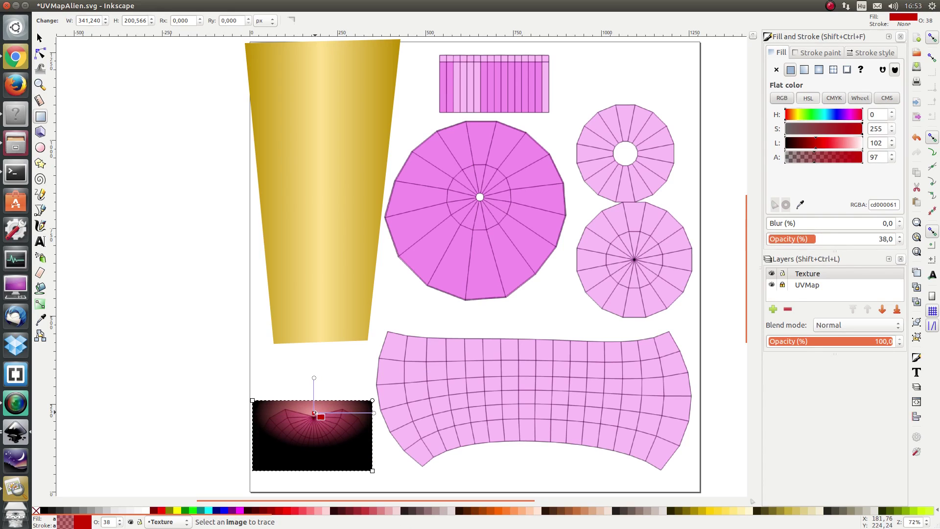
left_click_drag(374, 413, 355, 411)
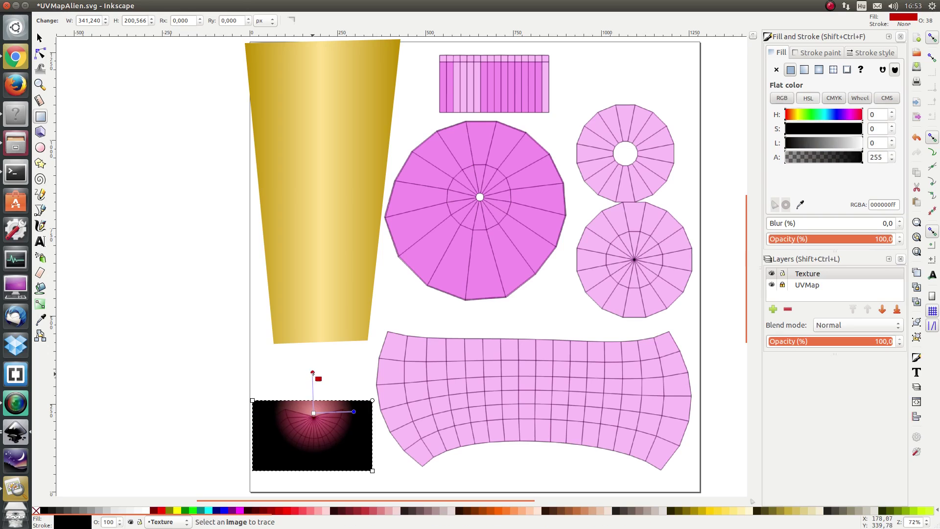
left_click_drag(312, 376, 313, 378)
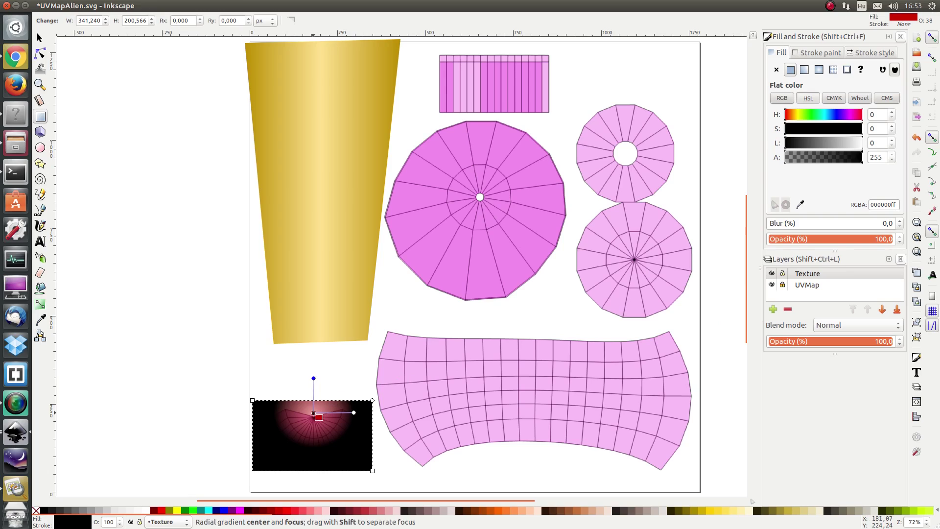
left_click(319, 412)
left_click_drag(842, 240, 875, 239)
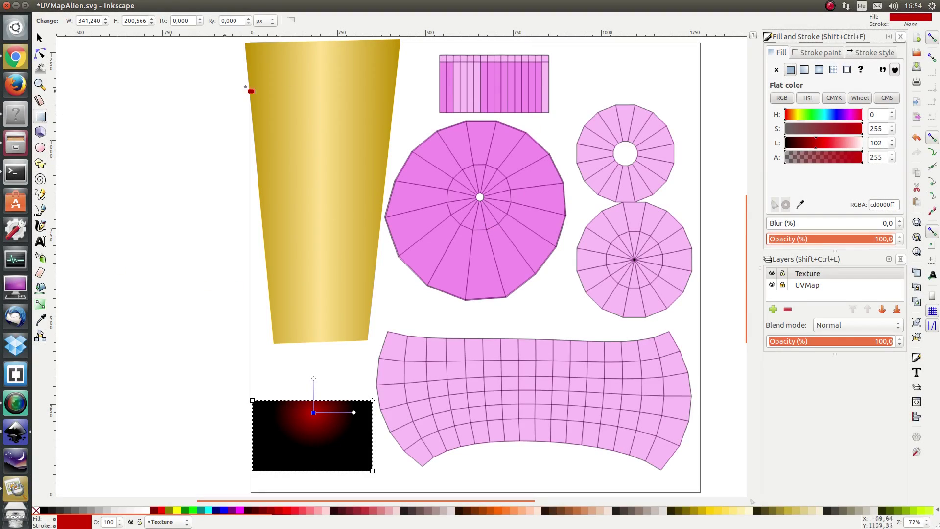
Step: Draw a rectangle about 355 by 192 px over the striped rectangular UV piece, filled with a grey linear gradient with a lighter middle stop
left_click_drag(432, 50, 557, 119)
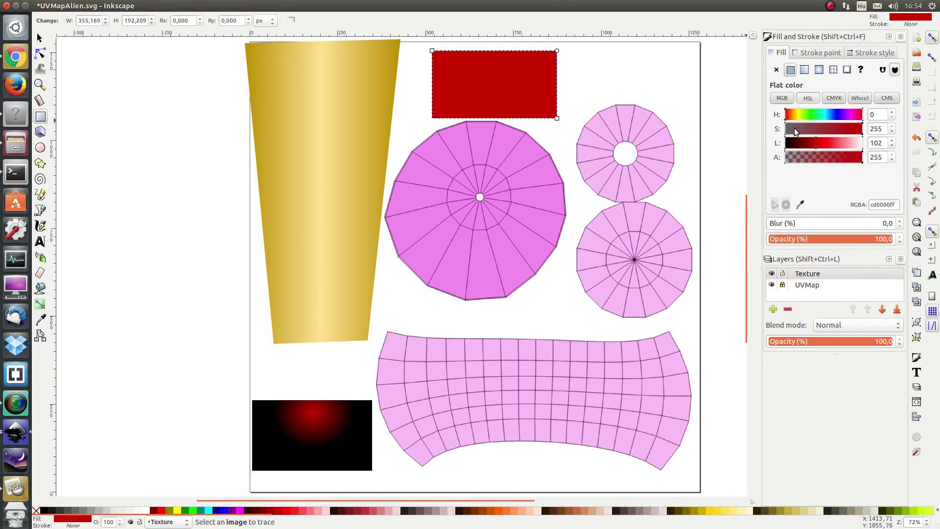
left_click_drag(801, 129, 778, 131)
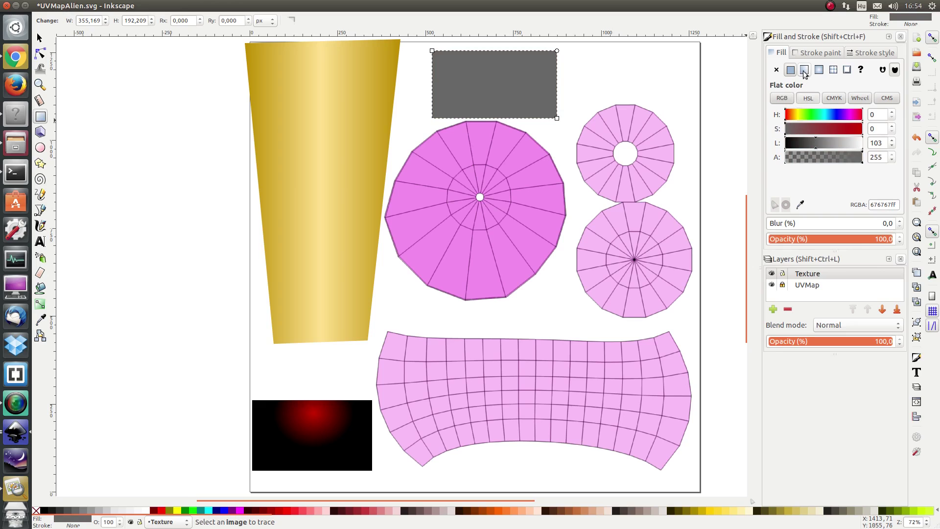
left_click(805, 70)
left_click(556, 84)
left_click_drag(787, 157, 842, 142)
left_click(40, 305)
double_click(489, 84)
left_click(41, 38)
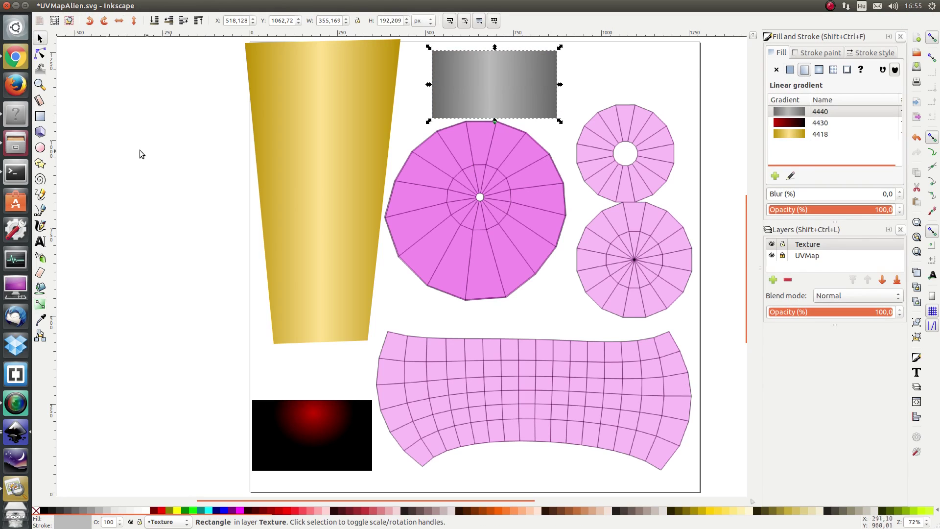
Step: Draw a circle about 542 px in diameter and move it over the large dark pink UV disc
key("e")
left_click_drag(556, 327, 366, 137)
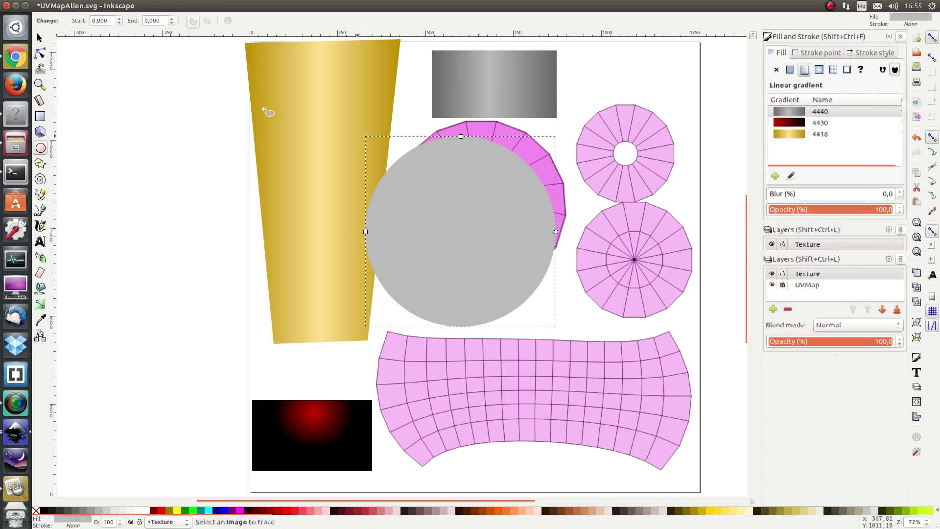
left_click(39, 37)
left_click_drag(435, 270, 449, 251)
Step: Set the circle's opacity to 71.6% and colour it dark purple with hue 196, saturation 255 and lightness 58, then align it with the disc
left_click_drag(833, 239, 857, 239)
left_click(844, 118)
left_click_drag(845, 129, 802, 143)
left_click_drag(578, 312, 578, 311)
left_click_drag(547, 267, 547, 262)
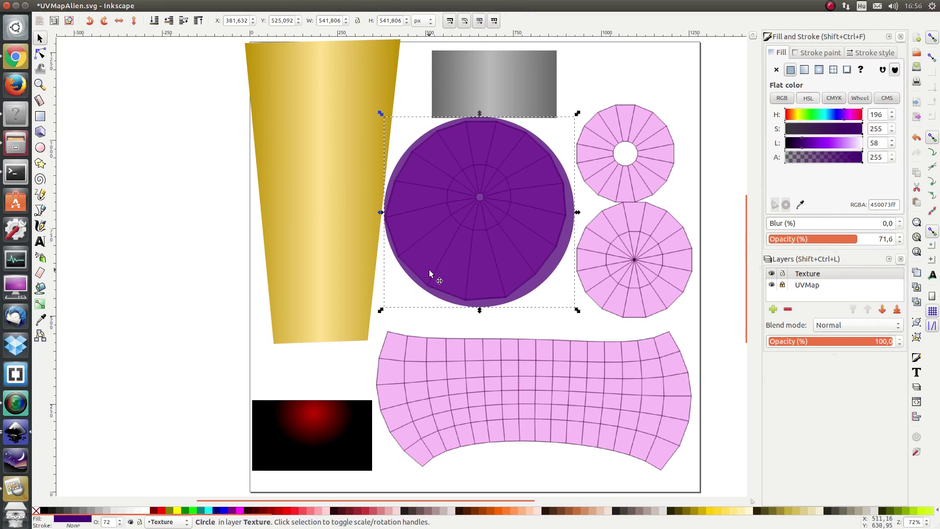
Step: Fill the large circle with a radial gradient from light purple to opaque dark purple, shrunk, tilted and centred slightly below the middle
left_click(819, 70)
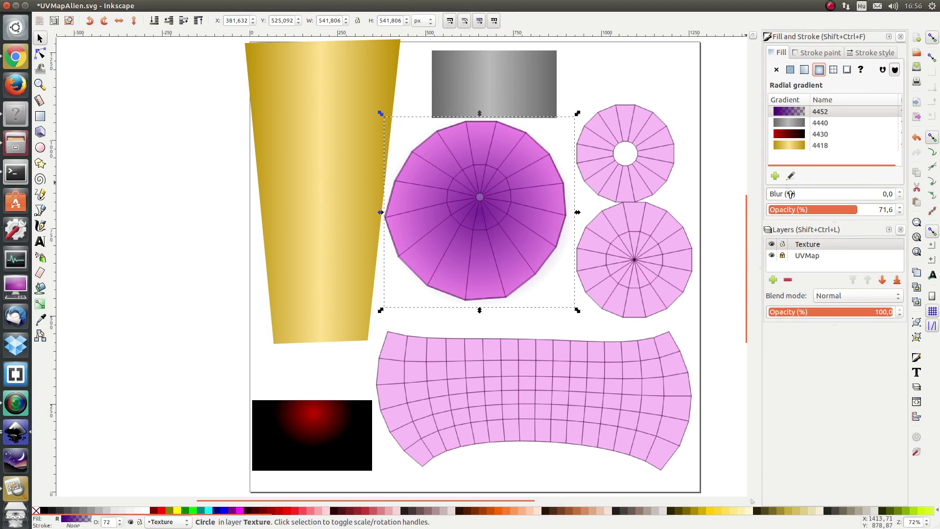
left_click(791, 177)
left_click_drag(853, 161, 883, 151)
left_click(480, 212)
left_click_drag(804, 144, 838, 147)
left_click_drag(479, 117, 454, 169)
left_click_drag(561, 164, 539, 177)
left_click_drag(479, 213, 494, 221)
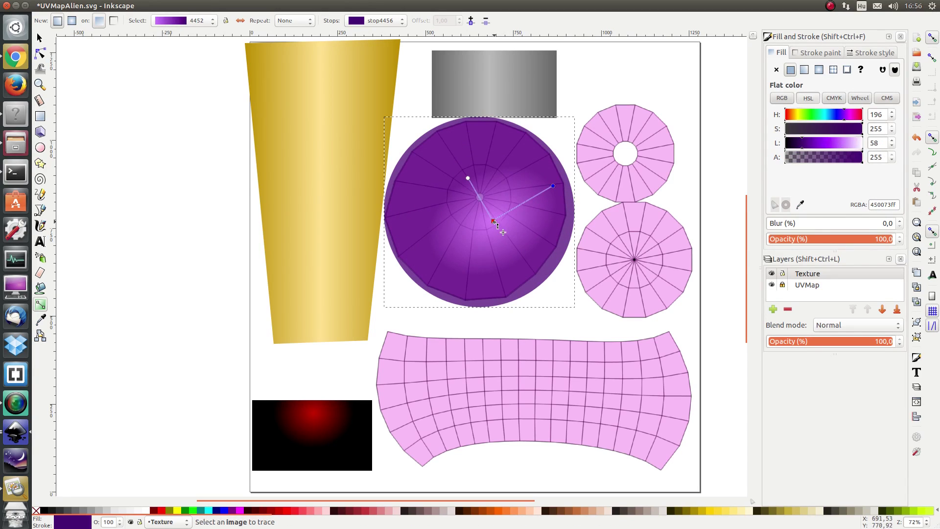
Step: Resize the purple circle to about 538 by 525 px to fit the UV disc and set its opacity to 100%
key("s")
left_click_drag(577, 310, 572, 307)
left_click_drag(381, 114, 382, 117)
left_click_drag(571, 211, 575, 210)
left_click(892, 209)
Step: Save the drawing and export the whole page as the 1280 by 1280 px image UVMapAlien.png
key("ctrl+s")
left_click(37, 7)
left_click(64, 84)
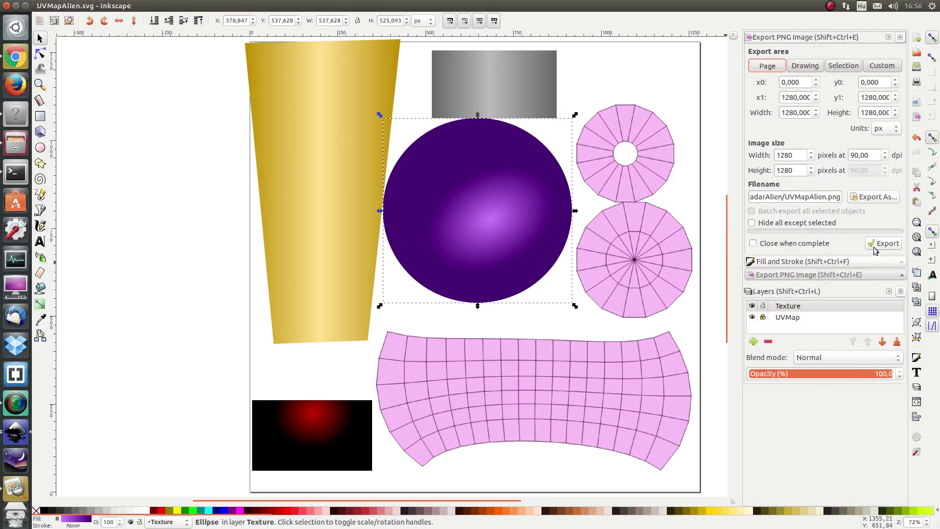
left_click(875, 245)
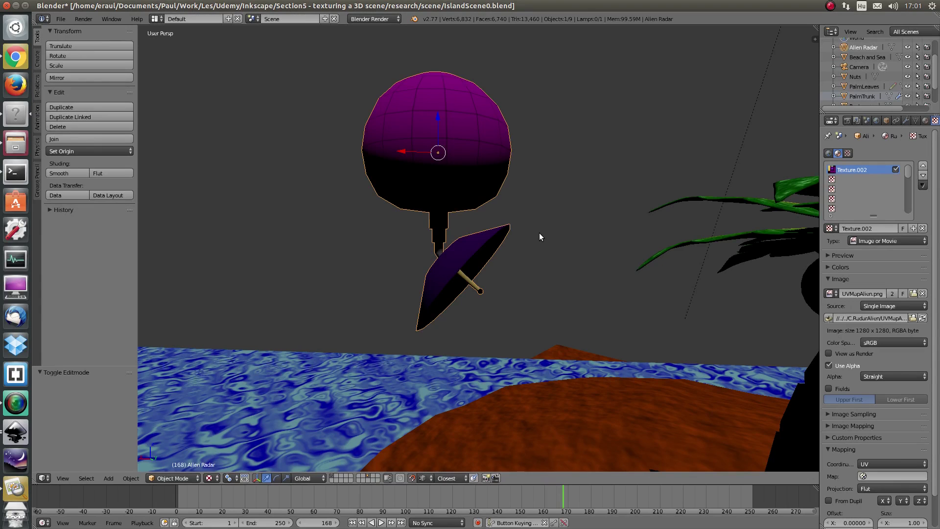
Step: Switch to Blender, set the viewport shading to Rendered and examine the textures on the radar's dish, stem and sphere from several angles
mouse_move(540, 233)
left_mouse_down()
mouse_move(546, 228)
mouse_move(513, 173)
mouse_move(518, 151)
mouse_move(536, 219)
mouse_move(550, 232)
left_mouse_up()
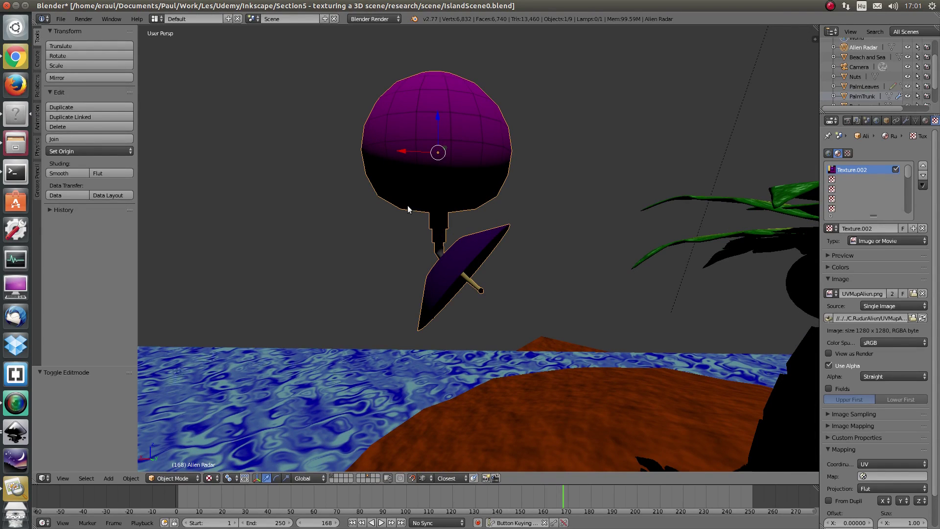
left_click_drag(434, 253, 430, 232)
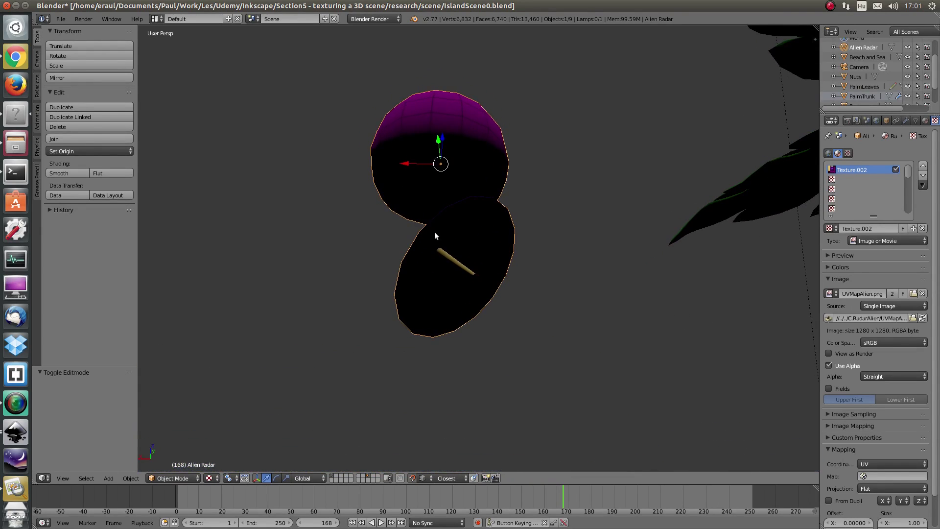
left_click_drag(446, 257, 473, 278)
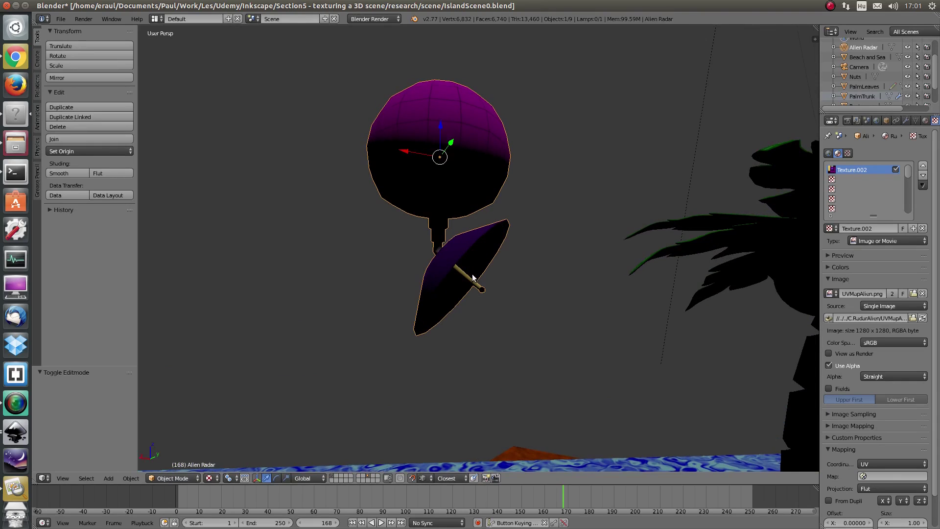
left_click(214, 479)
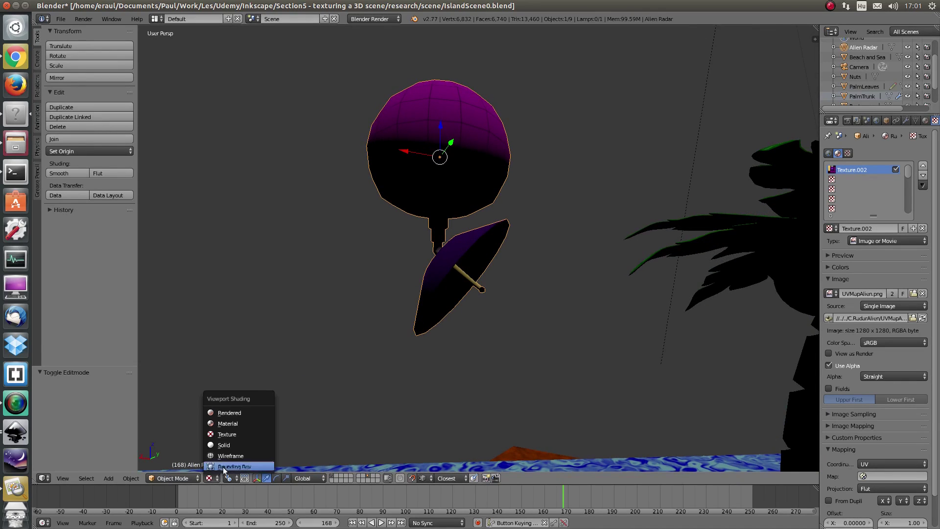
left_click(235, 414)
left_click_drag(457, 237, 462, 271)
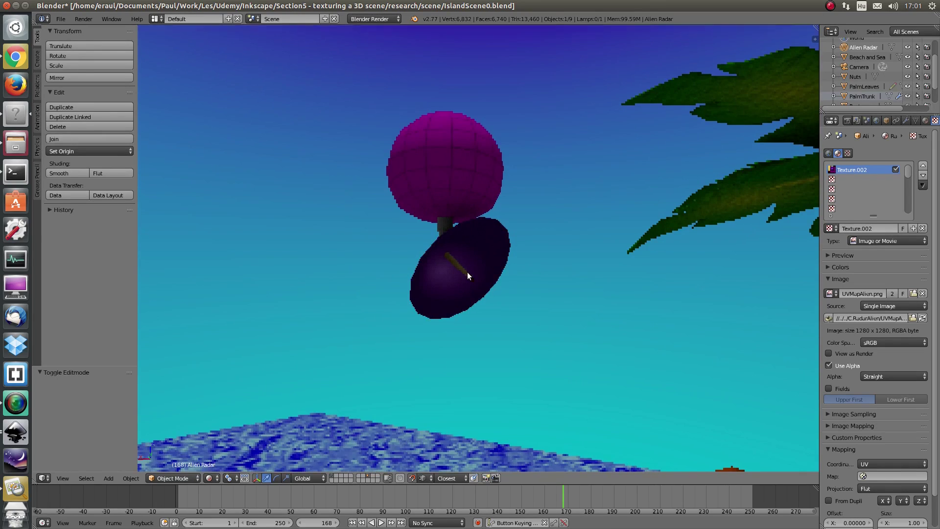
scroll(468, 272, "up", 4)
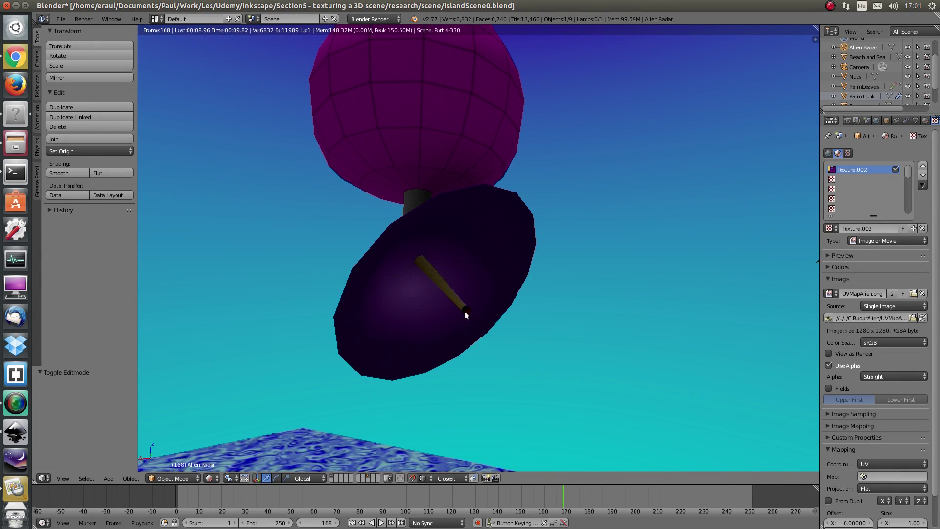
left_click_drag(461, 245, 407, 234)
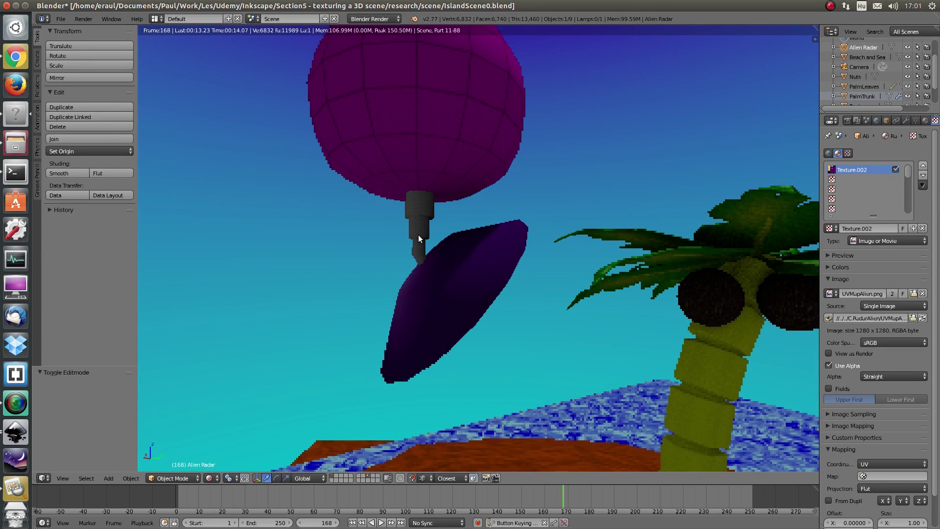
left_click_drag(457, 133, 462, 87)
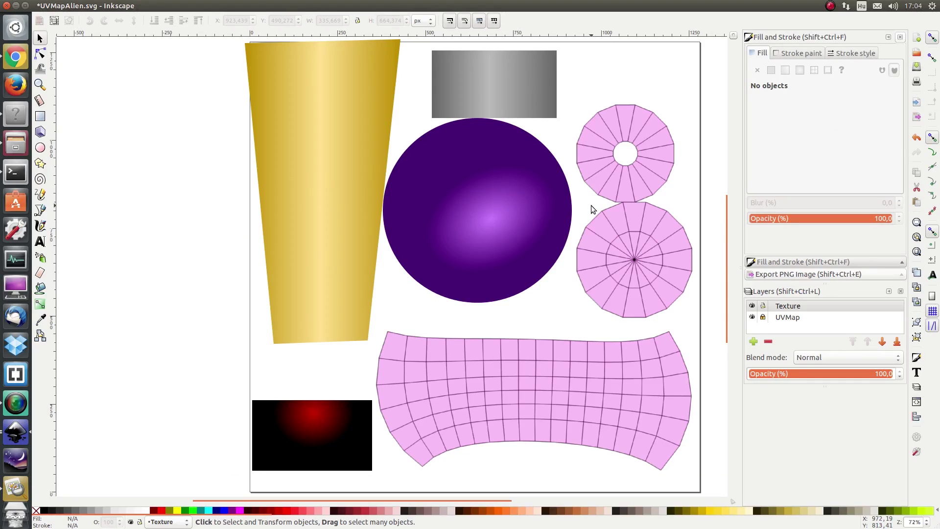
Step: Back in Inkscape, draw a dark blue rectangle about 348 by 671 px over the two smaller UV discs, with 47.1% opacity
left_click(41, 118)
left_click_drag(569, 91, 699, 328)
left_click_drag(567, 92, 575, 93)
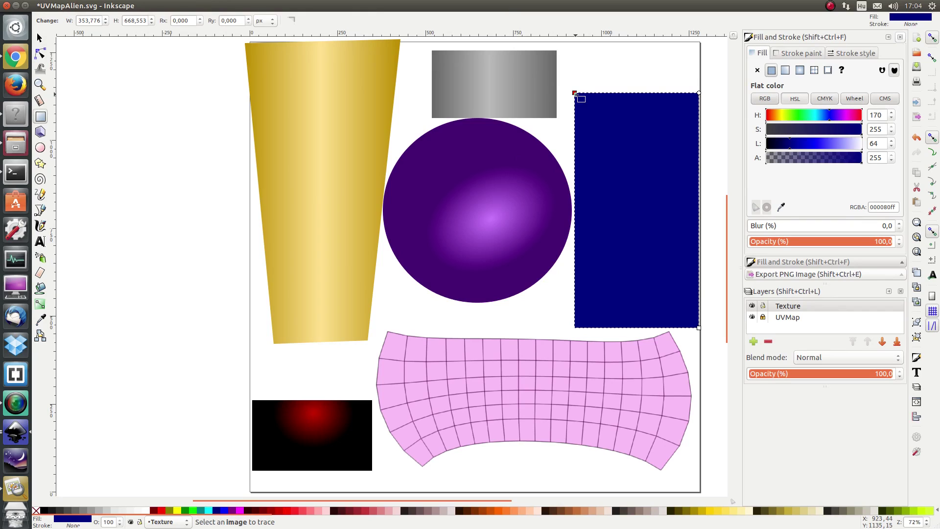
left_click(813, 242)
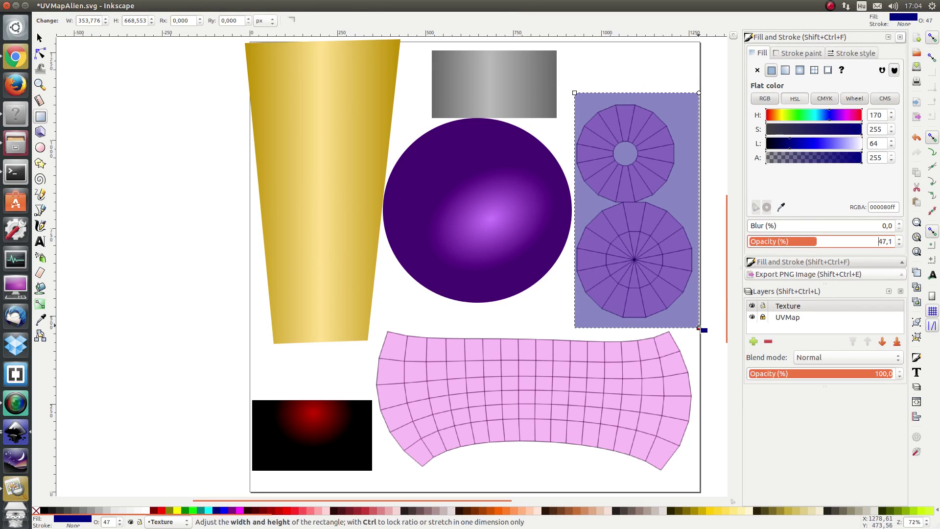
left_click_drag(699, 328, 696, 330)
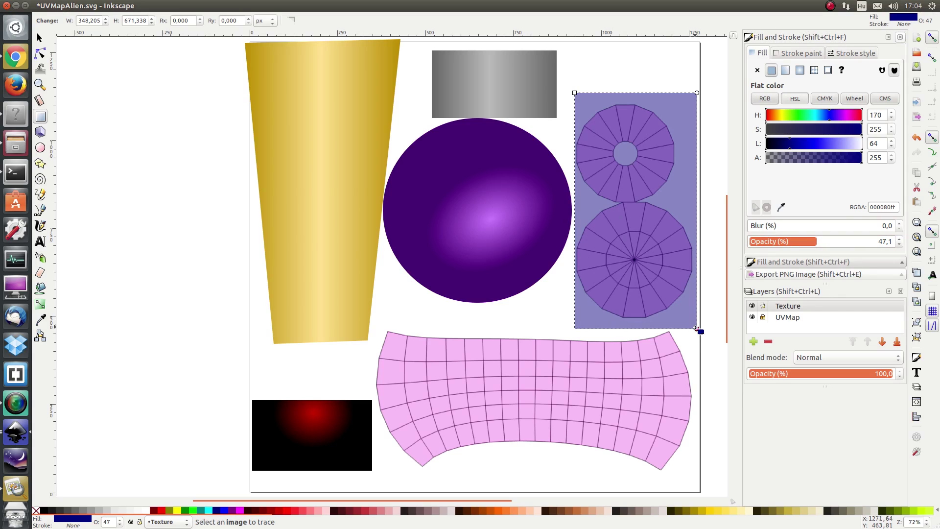
Step: Draw a circle on the upper small disc, filled with a radial gradient whose centre stop has hue 170, saturation 255 and lightness 176
left_click(41, 148)
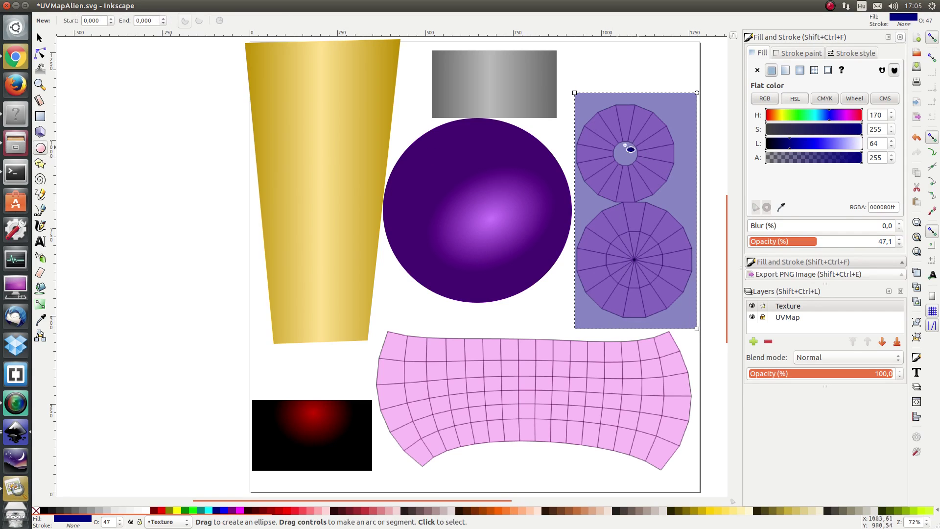
left_click_drag(609, 127, 665, 183)
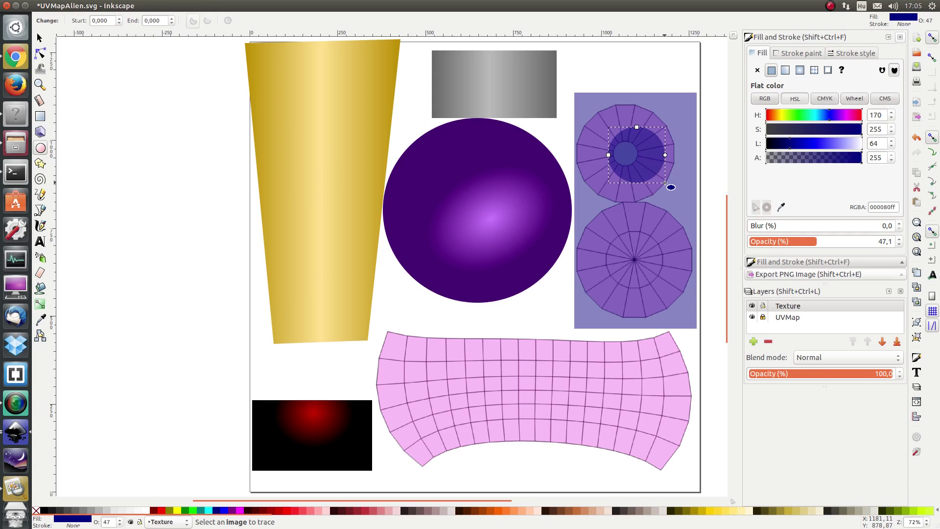
left_click(801, 71)
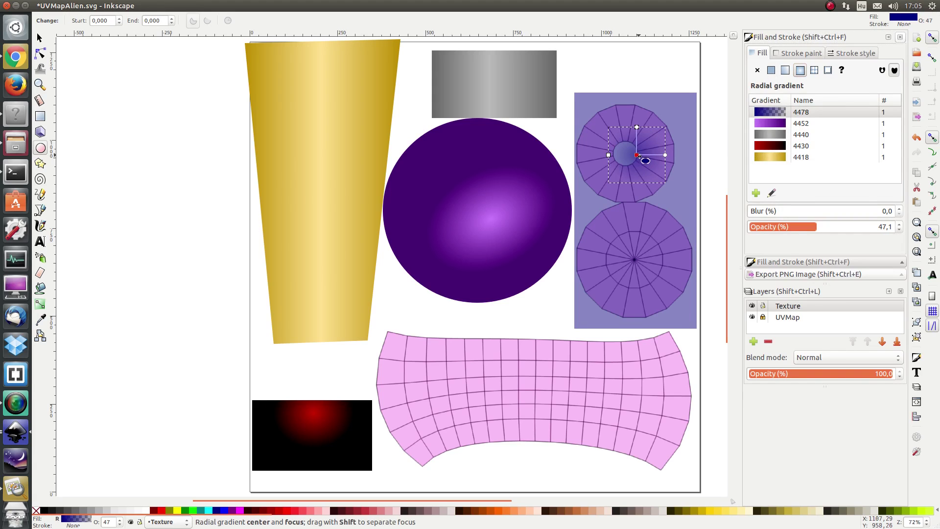
left_click_drag(642, 158, 641, 160)
left_click_drag(810, 143, 833, 145)
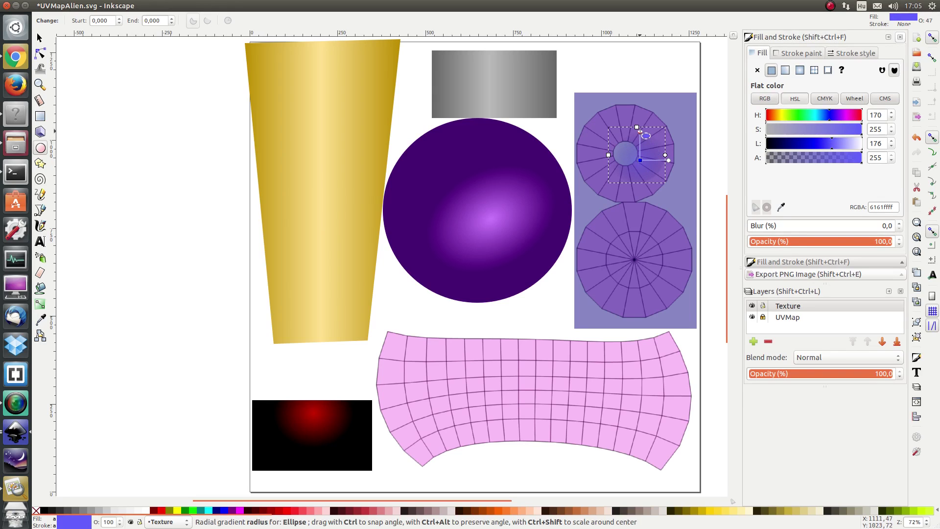
Step: Enlarge the gradient ellipse to about 281 by 309 px, then tilt and narrow its radial gradient into a diagonal highlight
left_click_drag(636, 128, 633, 102)
left_click_drag(609, 154, 588, 155)
left_click_drag(670, 162, 671, 135)
left_click(625, 141)
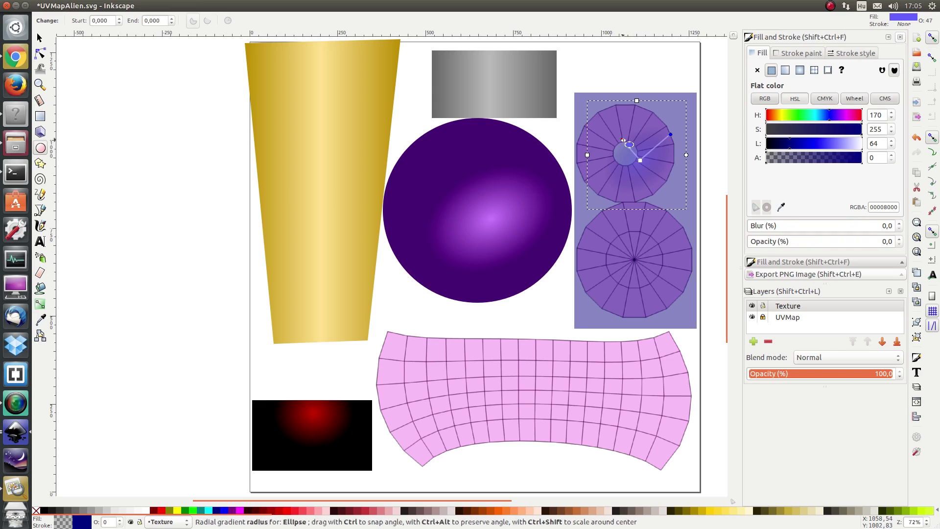
Step: Duplicate the blue gradient ellipse and place the copy over the lower small UV disc
left_click(40, 38)
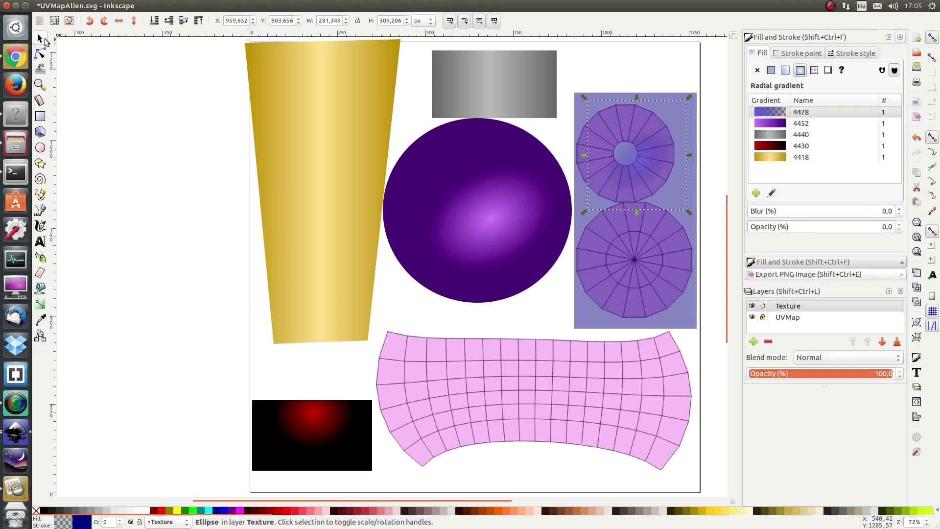
left_click(643, 157, "shift")
left_click(644, 157)
left_click(615, 58)
left_click(642, 168)
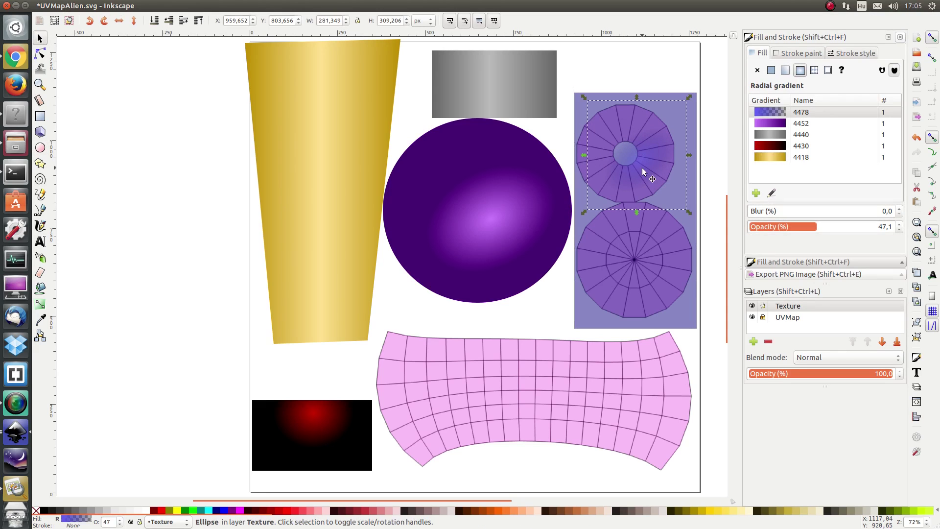
left_click_drag(641, 172, 646, 274)
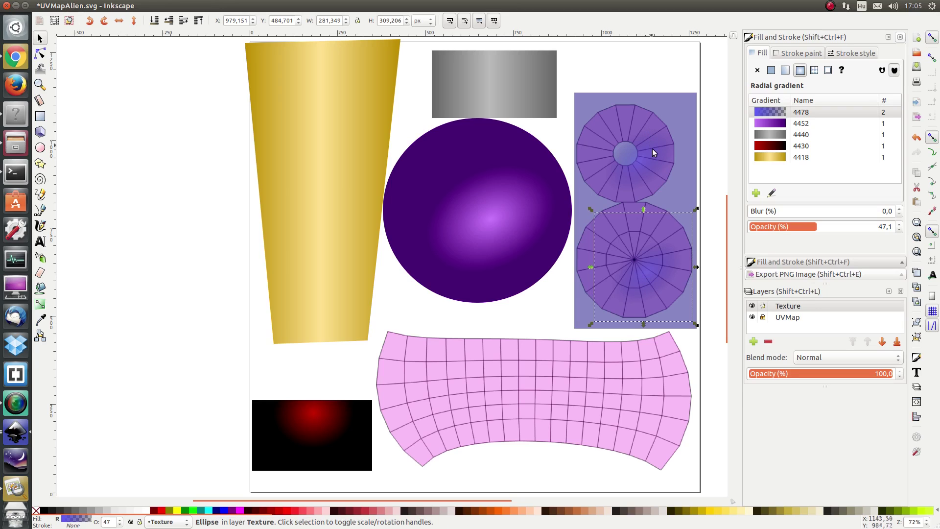
Step: Set the opacity of both blue gradient ellipses and the dark blue rectangle to 100%, and save the drawing
left_click(649, 154, "shift")
left_click(671, 98, "shift")
left_click_drag(816, 219, 937, 229)
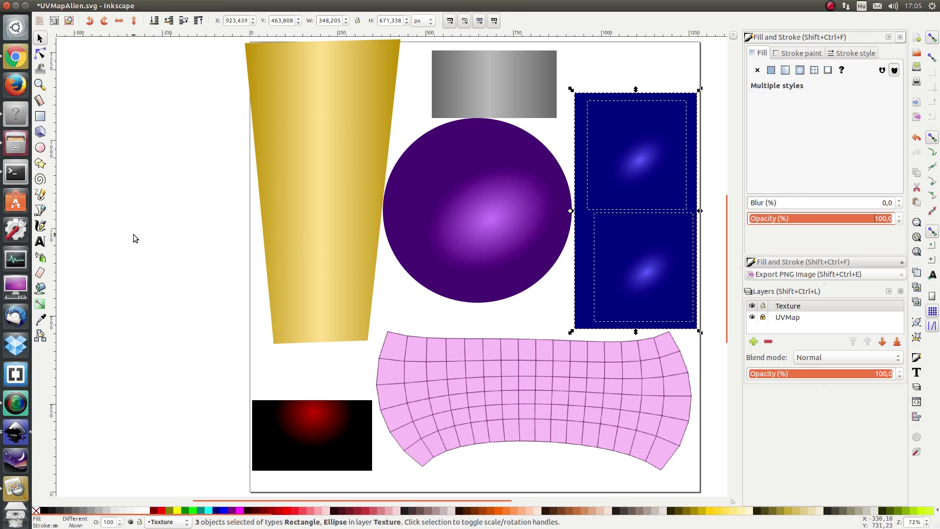
key("ctrl+s")
Step: Draw a rectangle about 904 by 444 px over the curved grid UV piece, filled with hue 170, saturation 58 and lightness 183
left_click(40, 117)
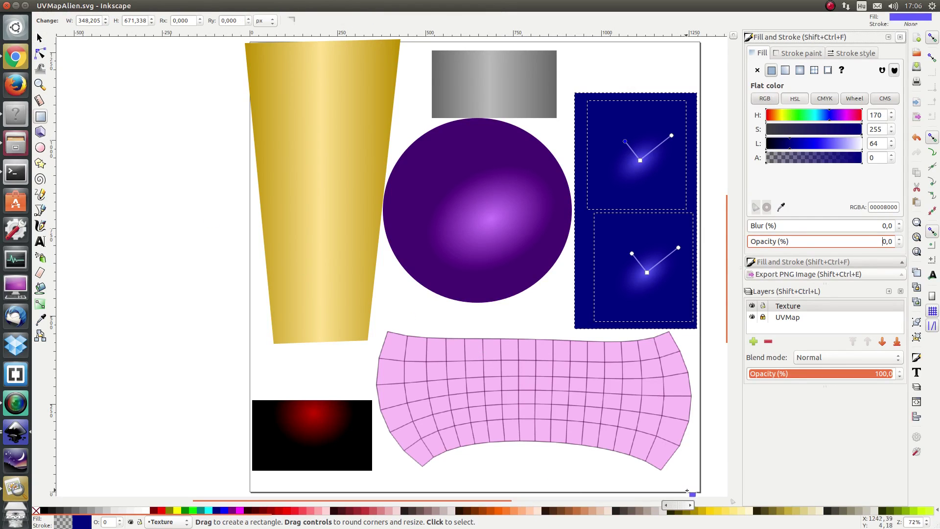
left_click_drag(691, 485, 376, 329)
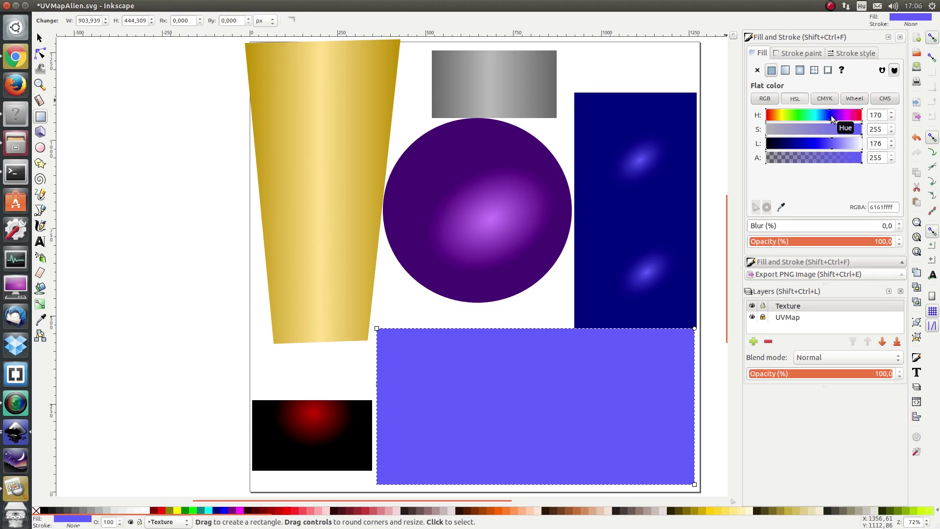
left_click_drag(828, 130, 789, 133)
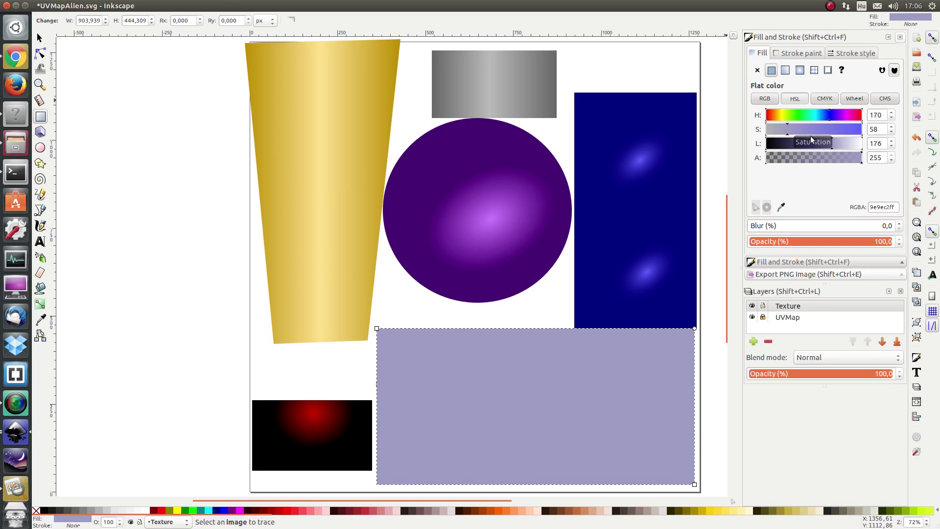
left_click(835, 144)
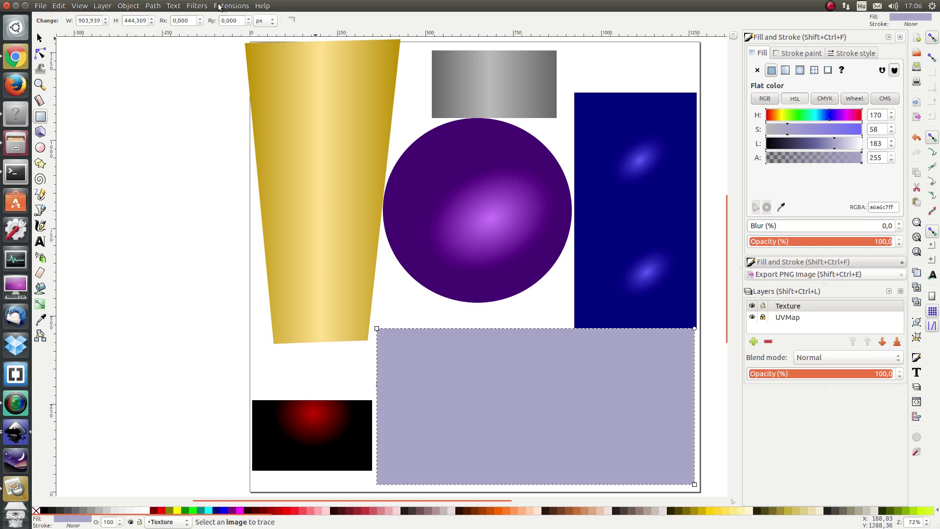
Step: Apply the Canvas Bumps Matte filter to the pale lavender rectangle, deselect it and save the drawing
left_click(197, 6)
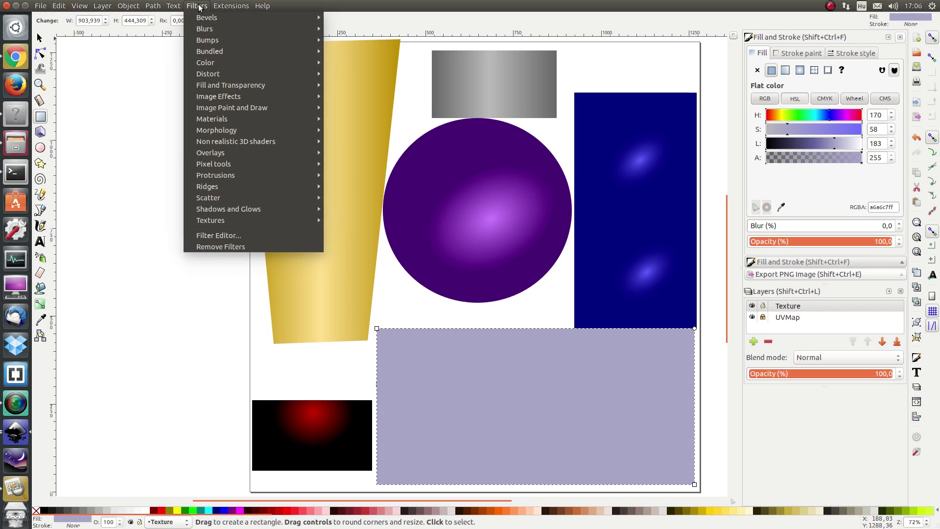
mouse_move(208, 40)
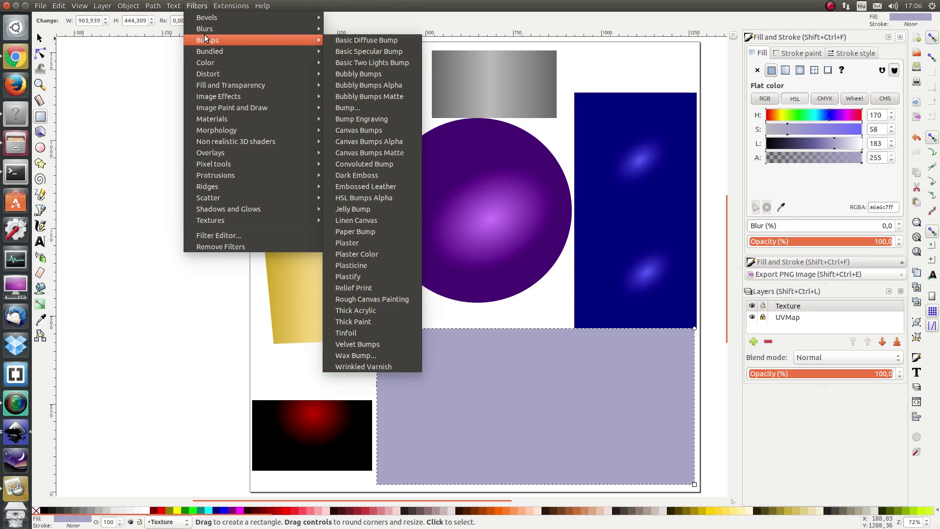
left_click(369, 154)
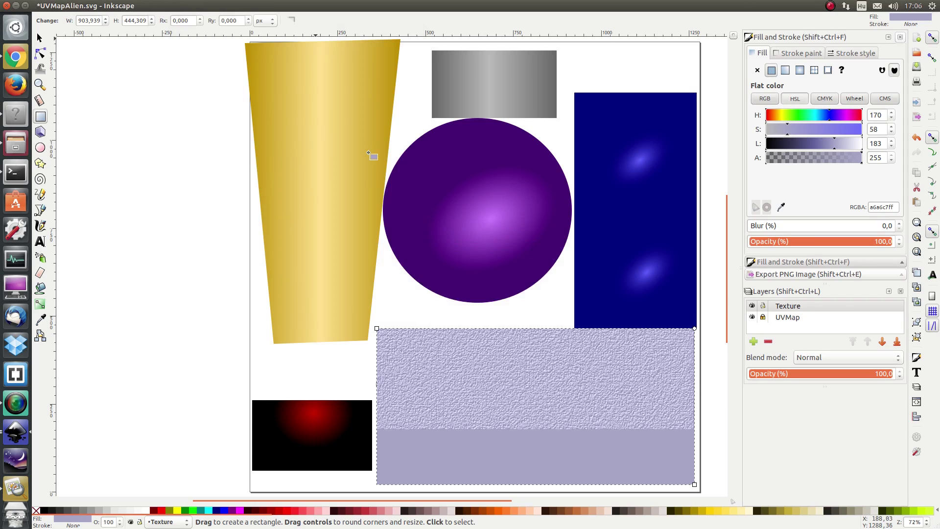
left_click(40, 39)
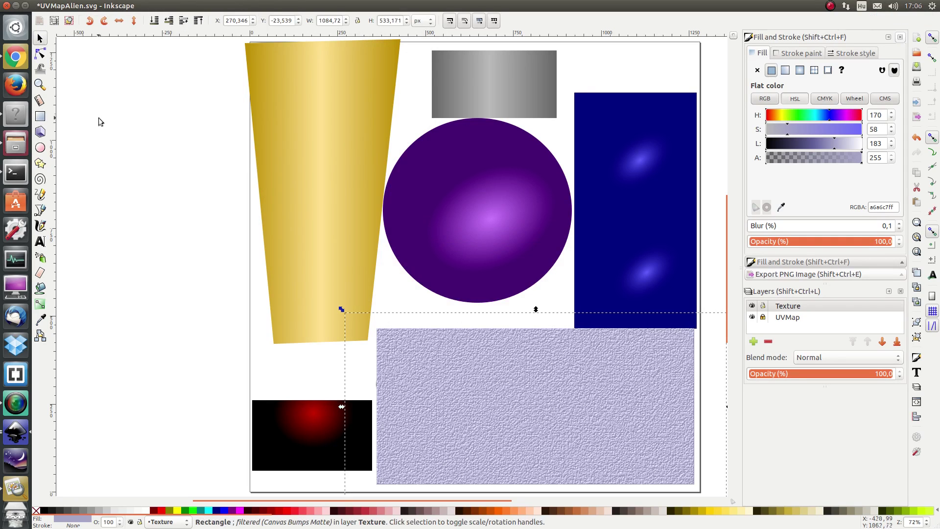
left_click(99, 121)
key("ctrl+s")
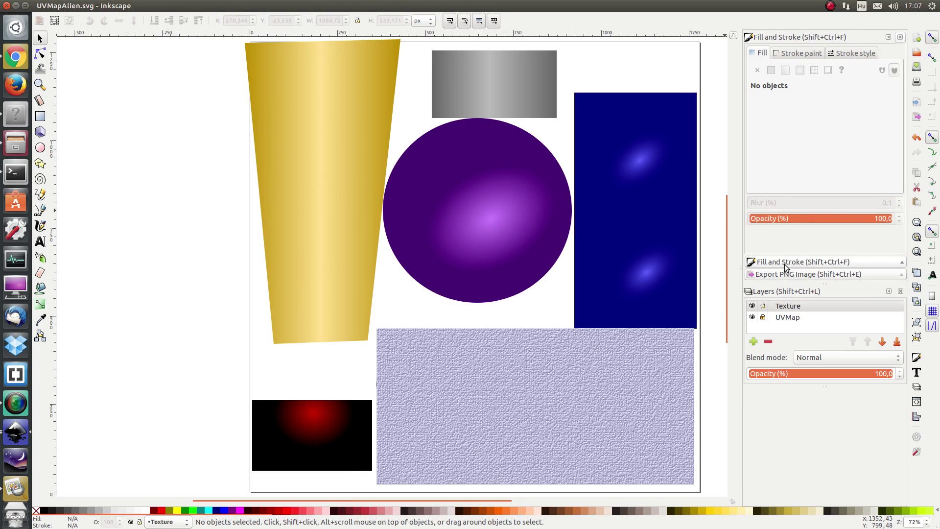
Step: Hide the Texture layer and trace the UV map image into a path using edge detection with a 0,650 threshold
left_click(752, 307)
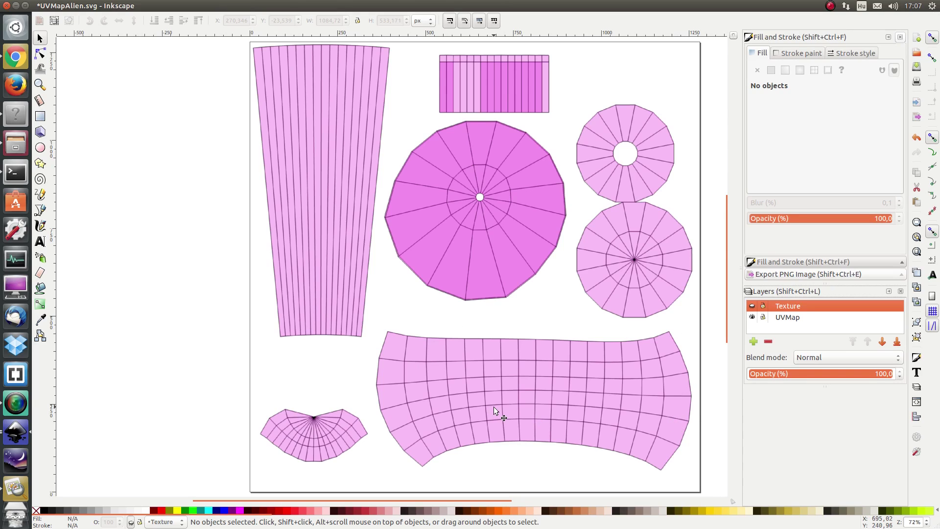
left_click(502, 376)
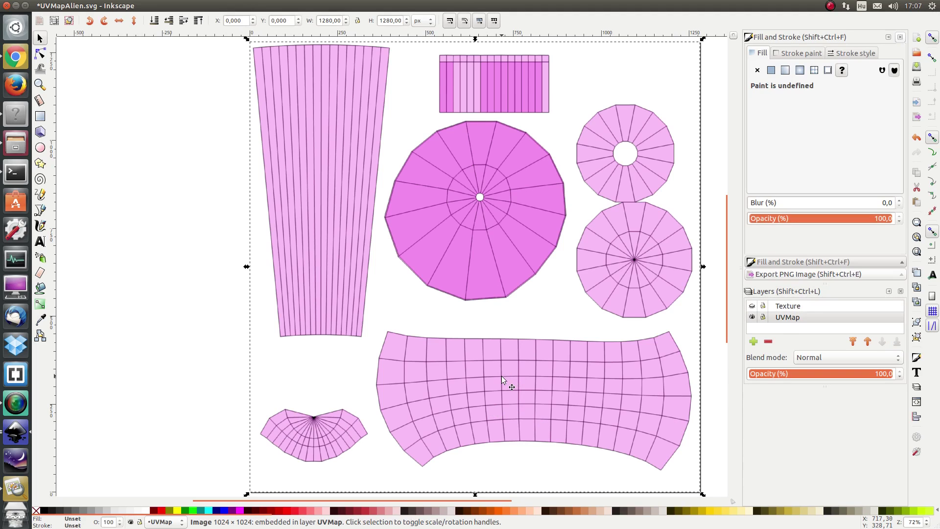
left_click(196, 5)
mouse_move(152, 5)
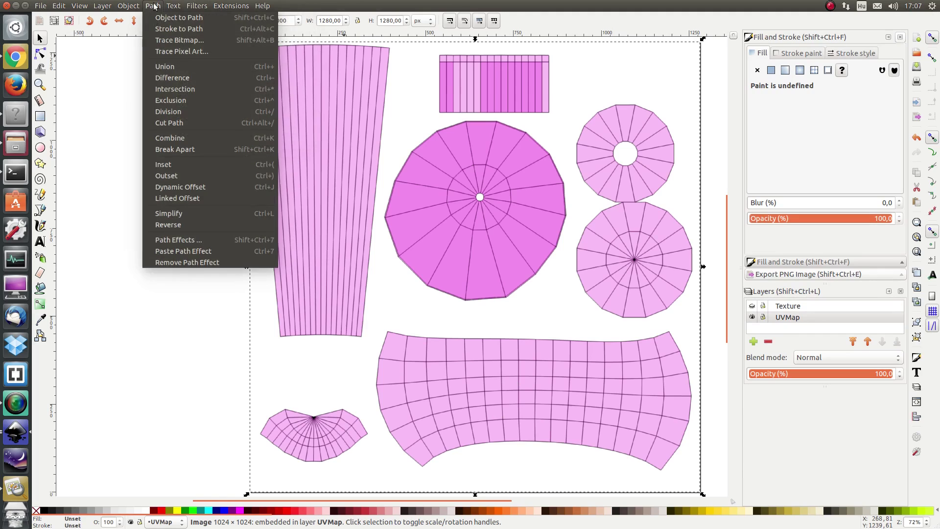
left_click(158, 40)
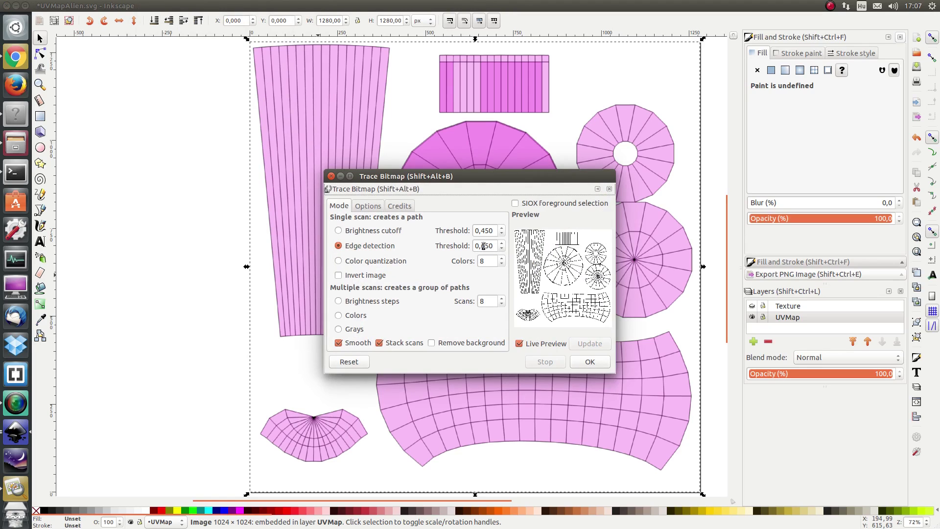
left_click(591, 362)
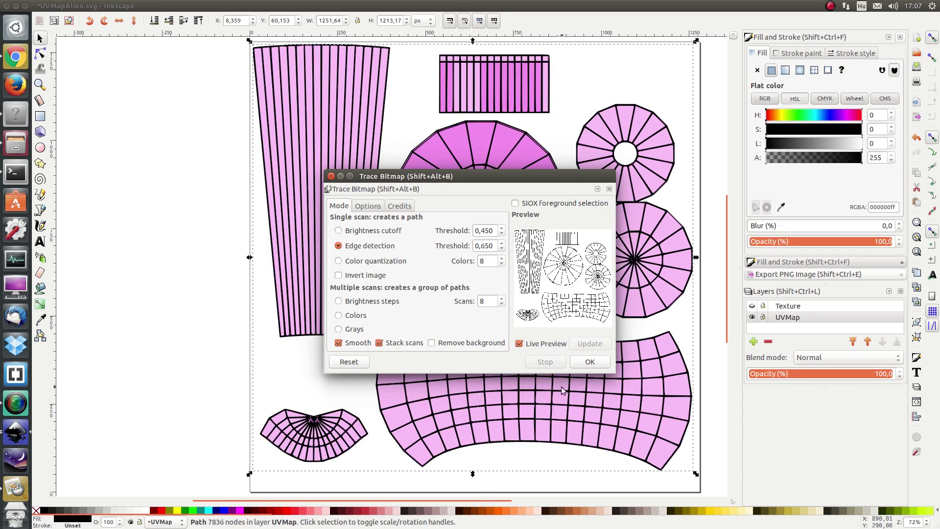
left_click(331, 176)
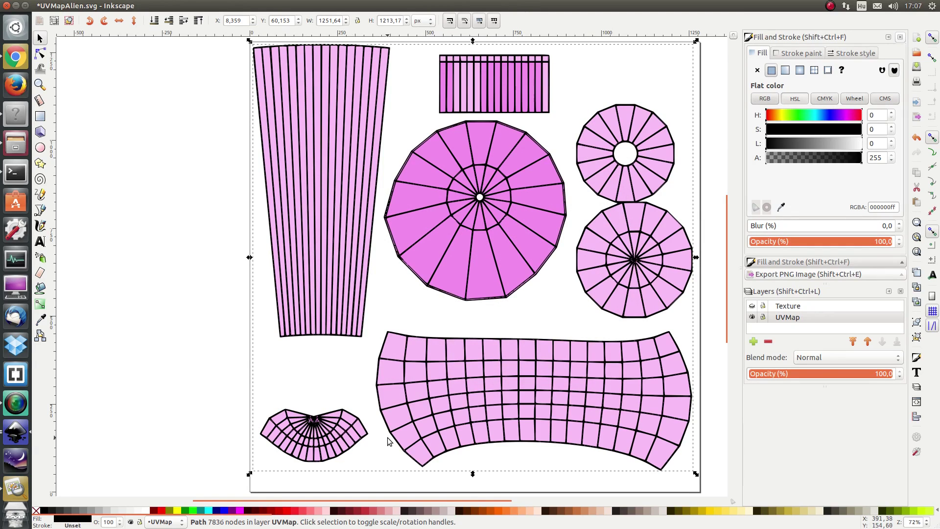
Step: Cut the traced outline path out of the UVMap layer and lock that layer
key("ctrl")
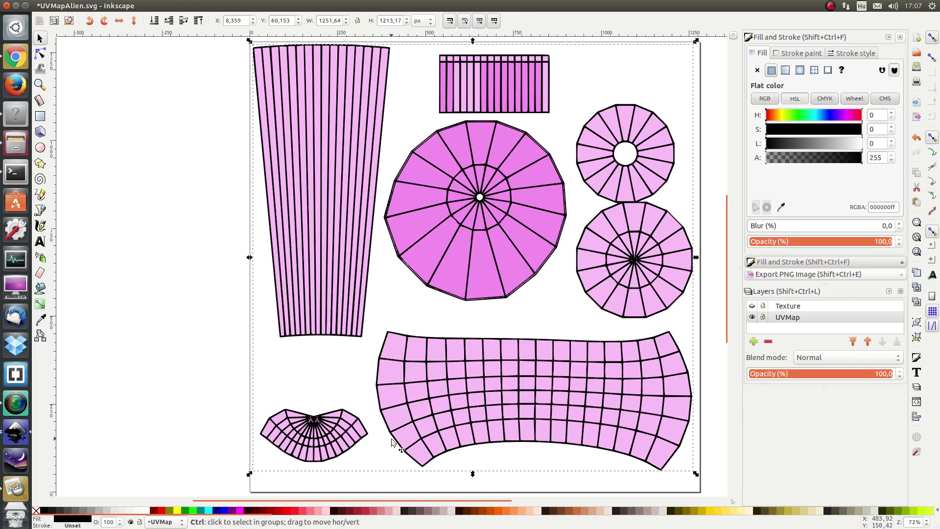
key("Delete")
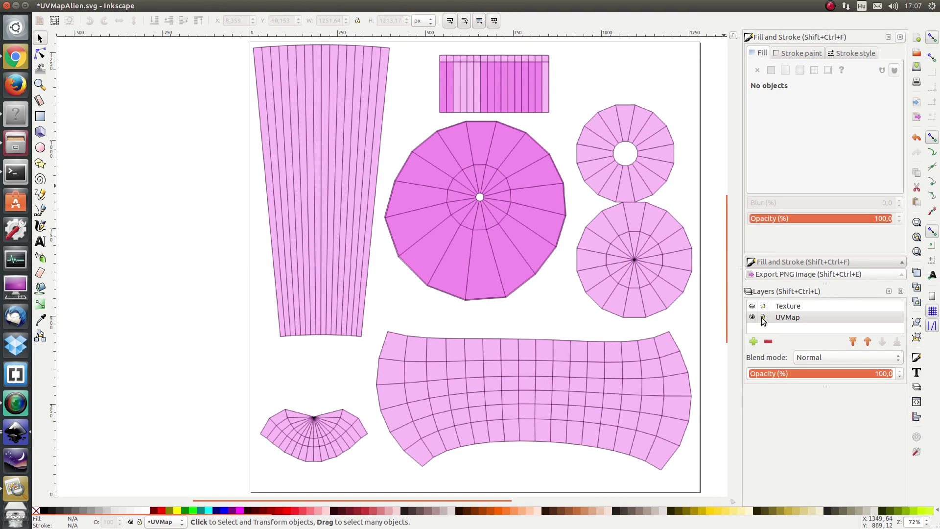
left_click(763, 318)
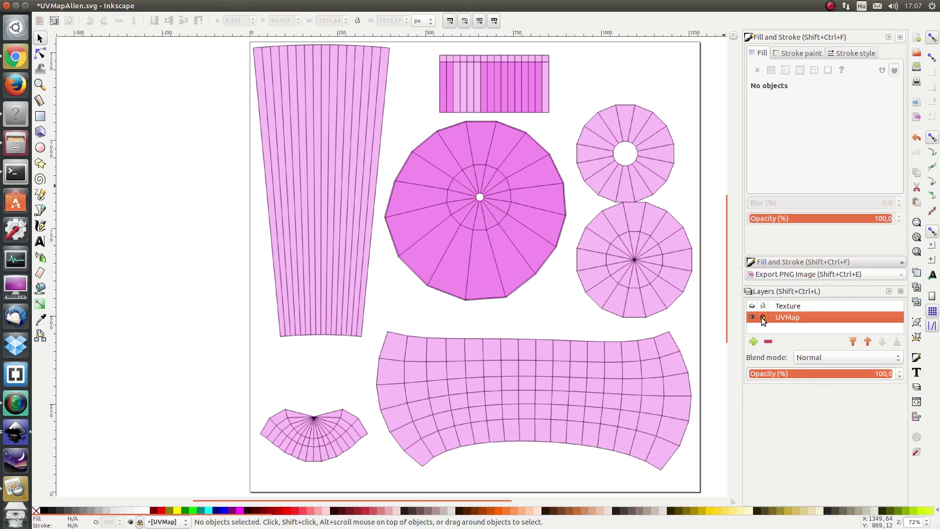
Step: Add a layer named Detail at the top of the layer stack and paste the traced path in place on it
left_click(753, 341)
type("De")
key("Return")
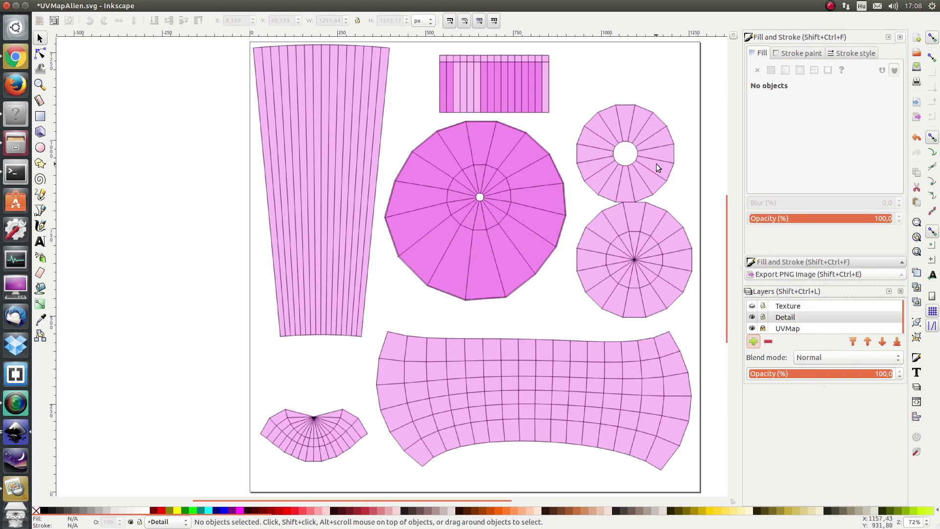
left_click(854, 342)
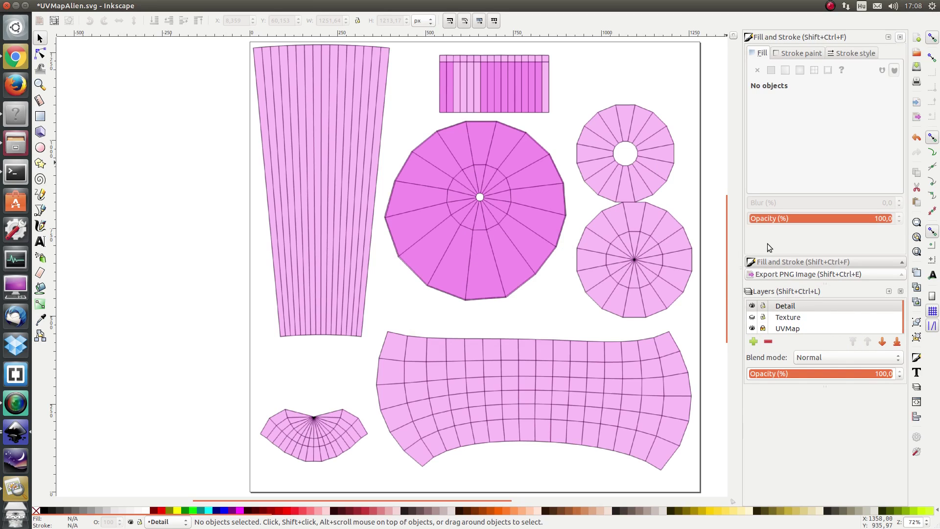
key("ctrl+a")
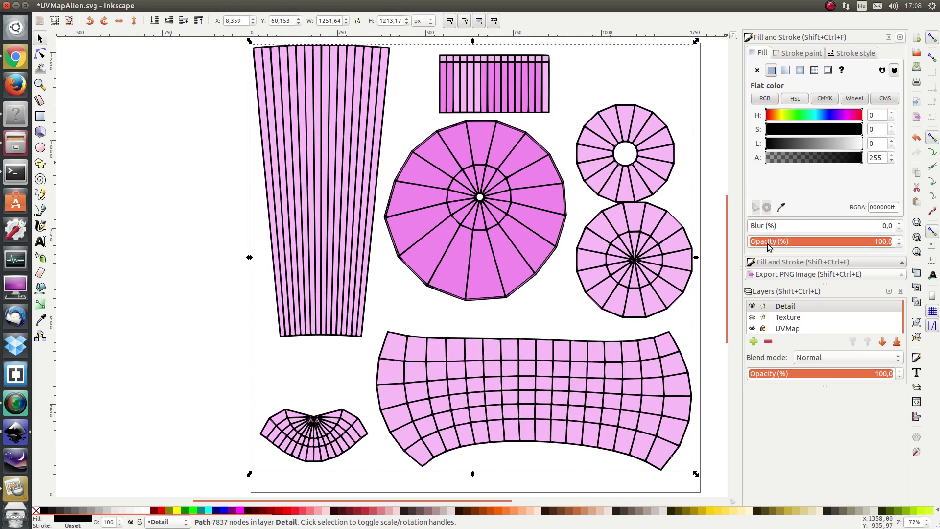
Step: Delete the traced path's nodes over every UV piece except the large curved grid
left_click(39, 55)
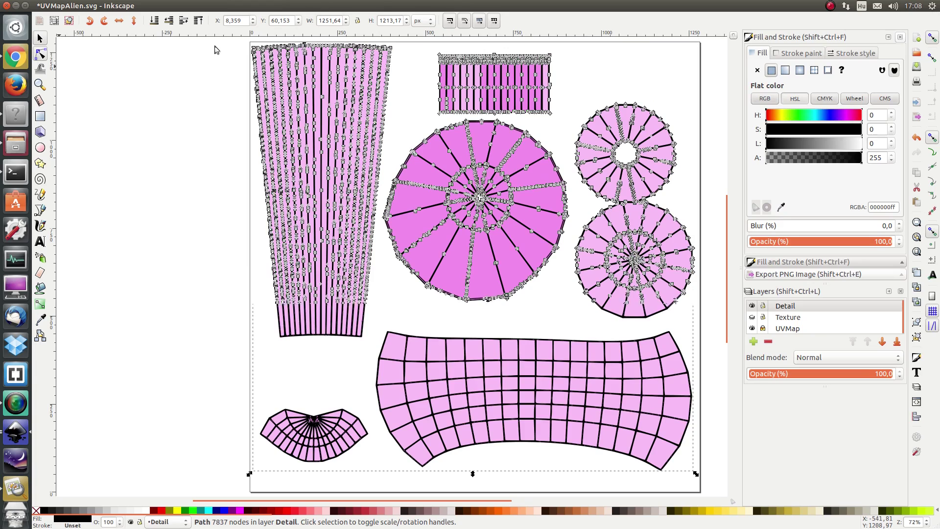
mouse_move(225, 40)
left_mouse_down()
mouse_move(338, 328)
mouse_move(372, 345)
left_mouse_up()
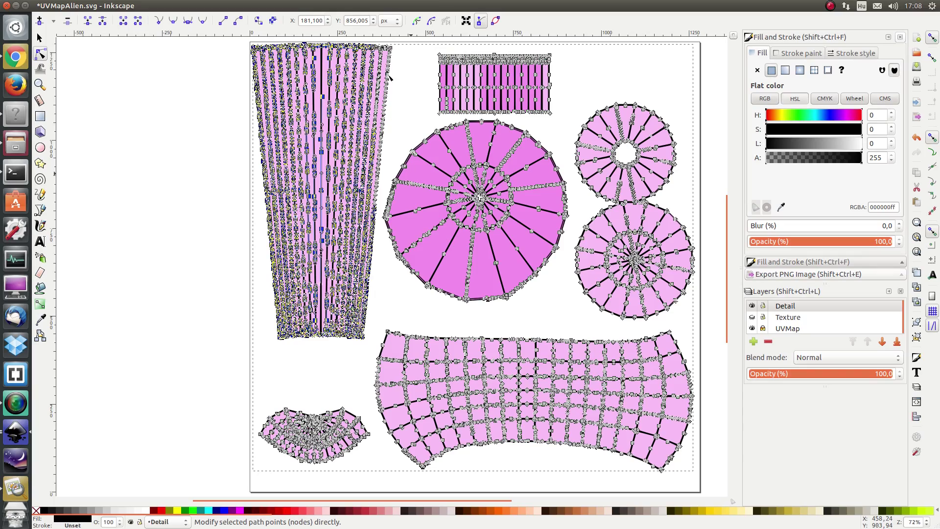
key("Delete")
left_click_drag(414, 41, 345, 264)
key("Delete")
left_click_drag(373, 400, 258, 475)
key("Delete")
left_click_drag(357, 38, 713, 326)
key("Delete")
left_click(40, 38)
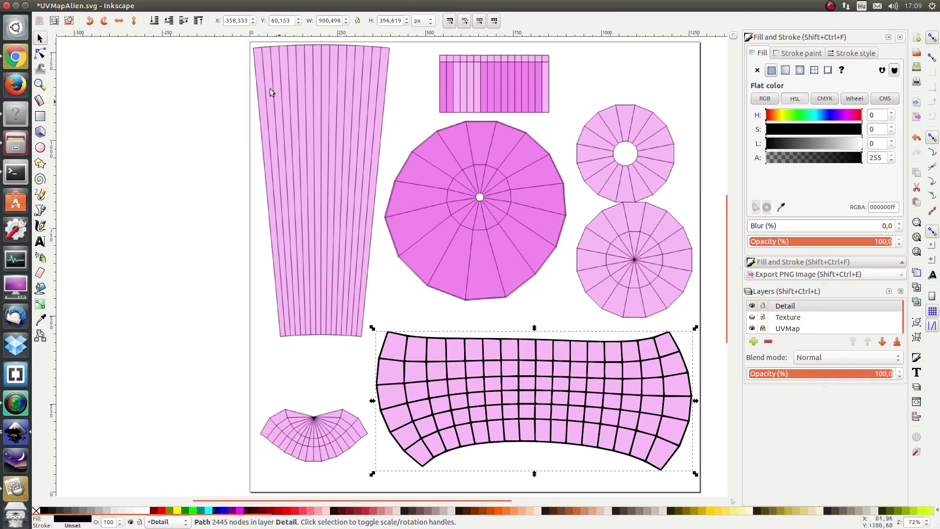
Step: Apply the Metallized Ridge filter to the curved grid path and save the drawing with the Texture layer shown
left_click(201, 6)
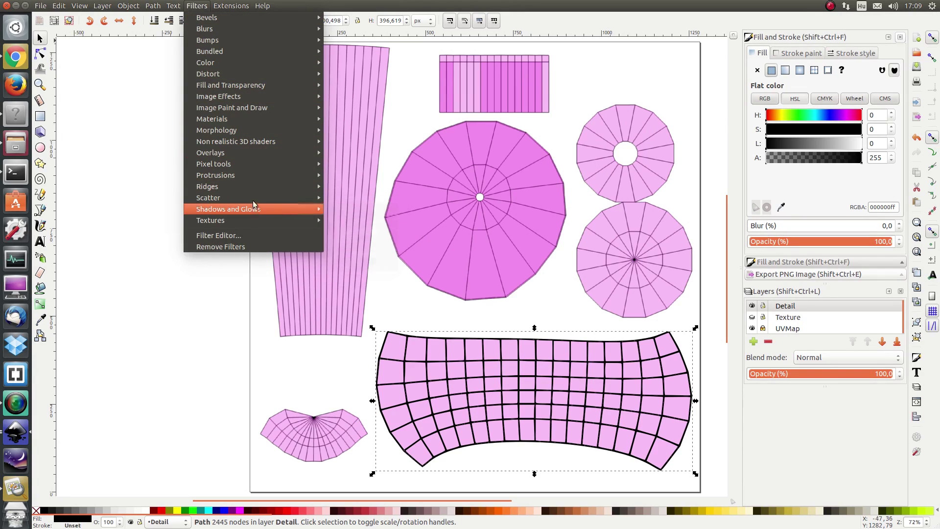
mouse_move(252, 190)
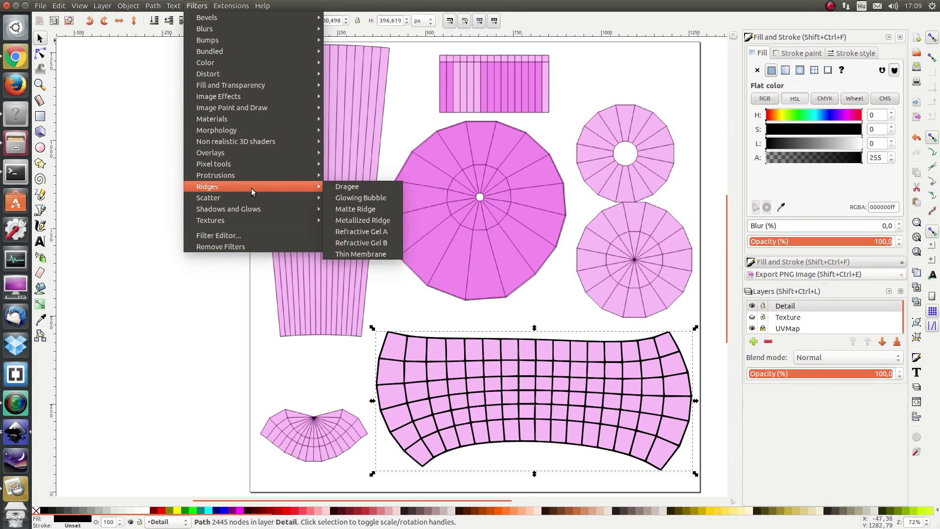
left_click(363, 221)
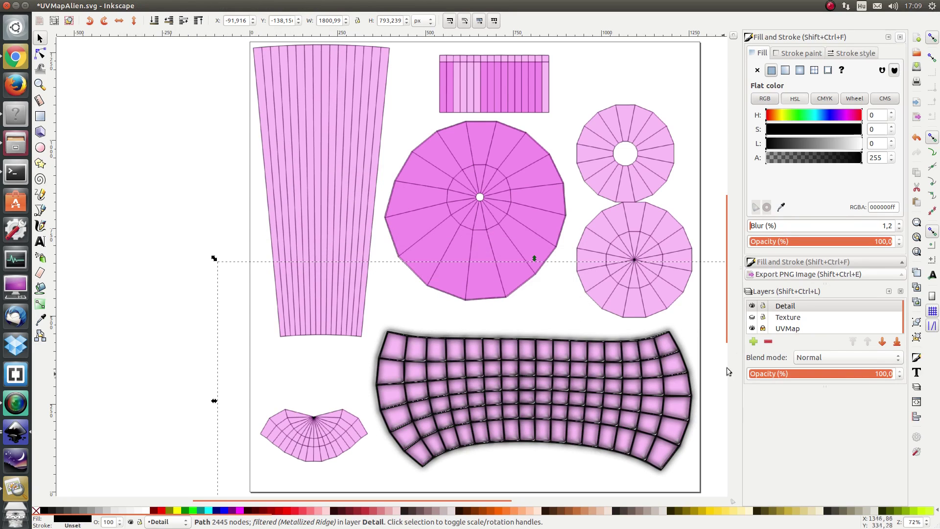
left_click(753, 319)
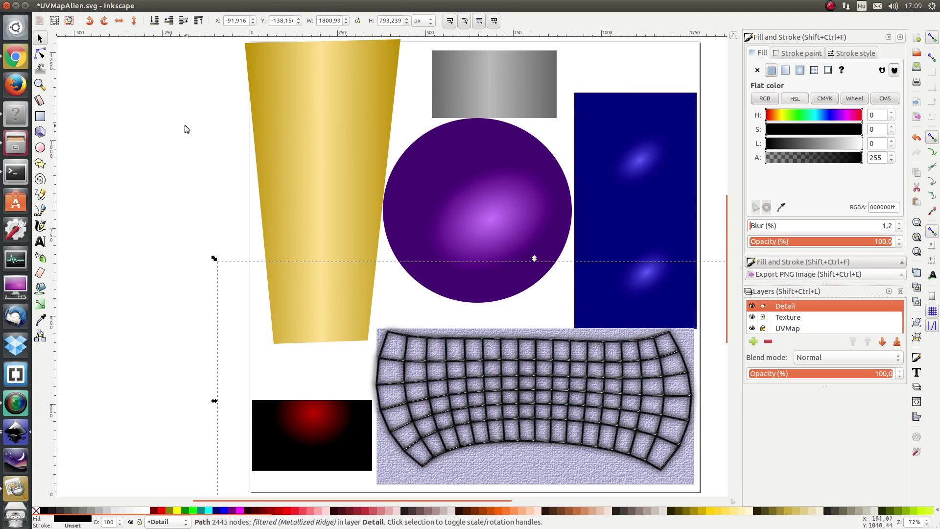
key("ctrl+s")
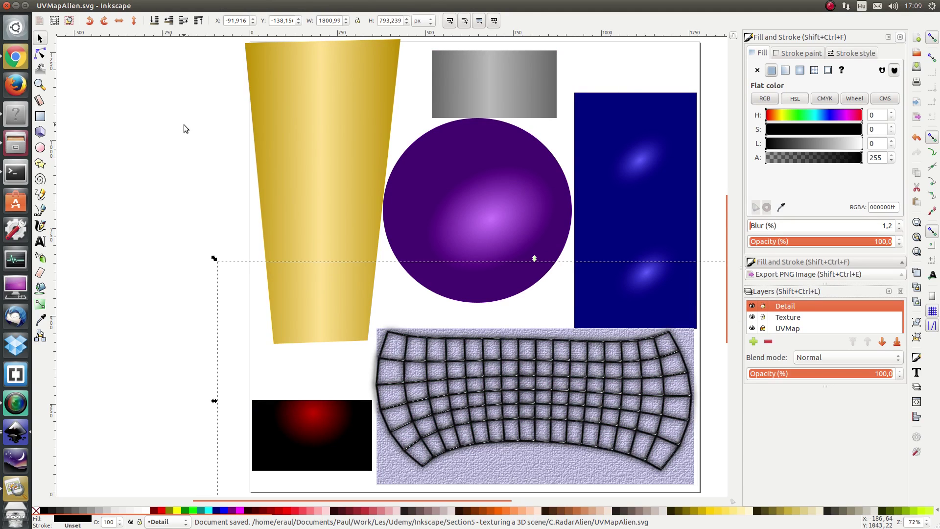
Step: Export the whole page as a 1280 by 1280 px PNG to UVMapAlien.png
left_click(769, 278)
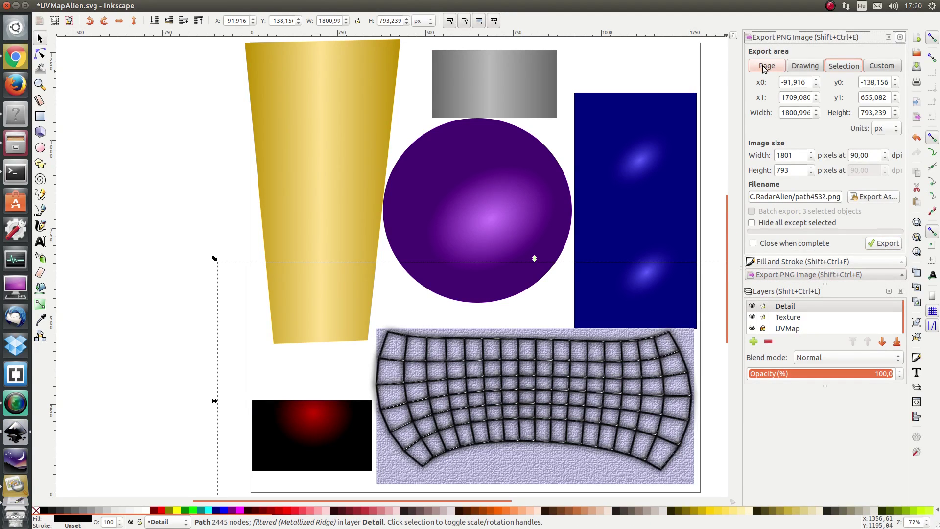
left_click(766, 67)
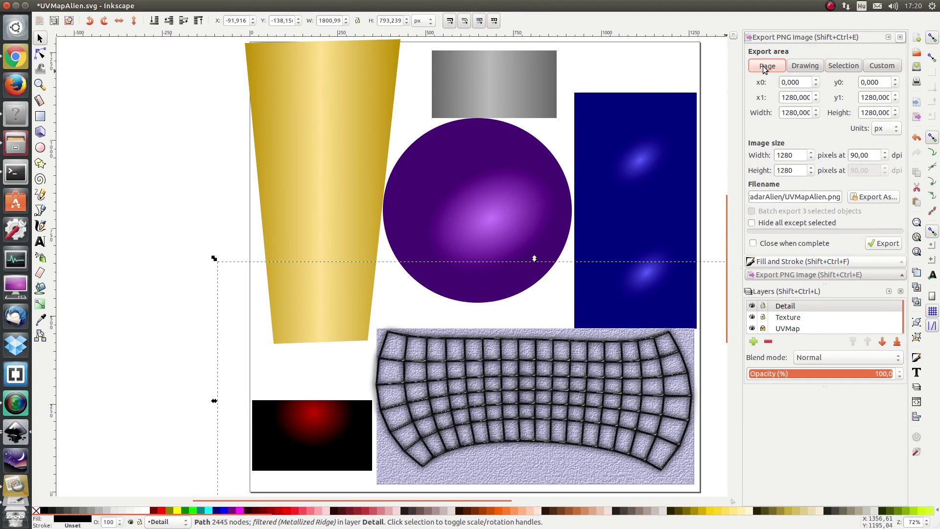
left_click(882, 243)
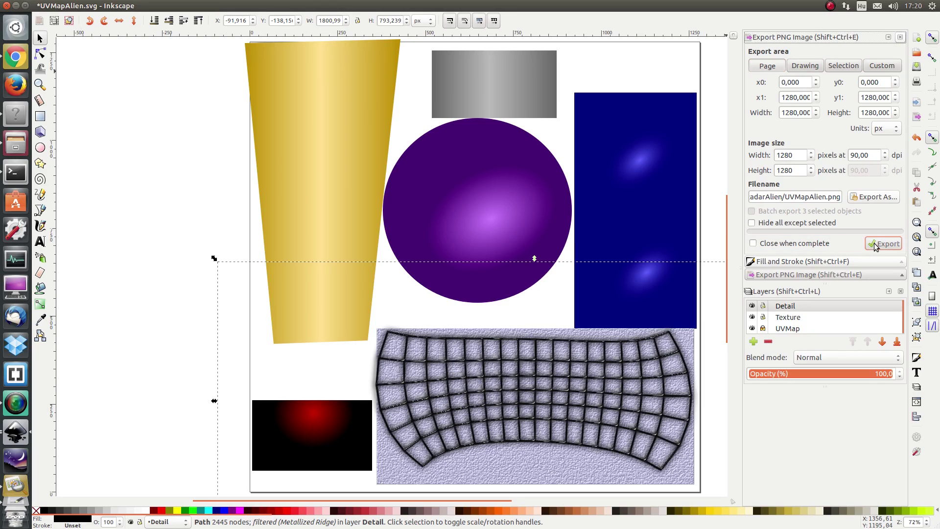
left_click(571, 315)
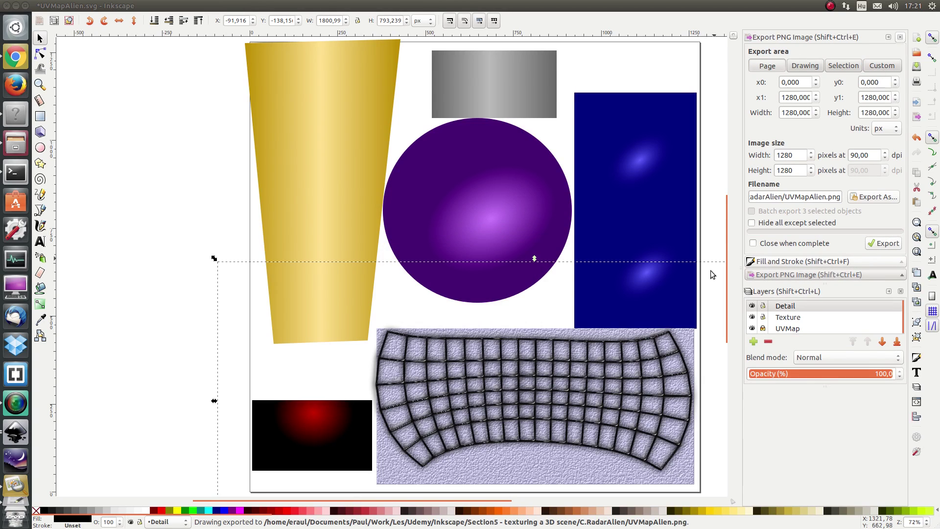
Step: Switch to Blender and set the 3D view's viewport shading to Texture
left_click(22, 116)
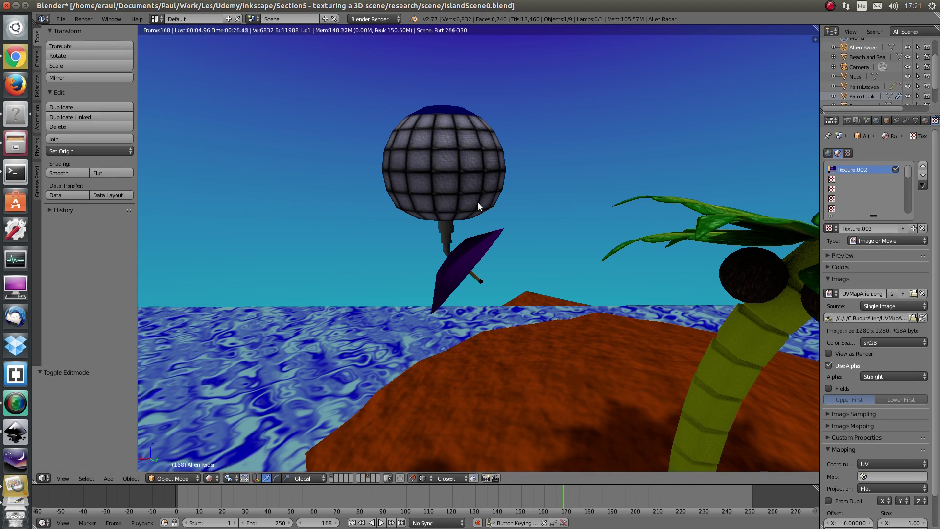
left_click_drag(482, 200, 454, 177)
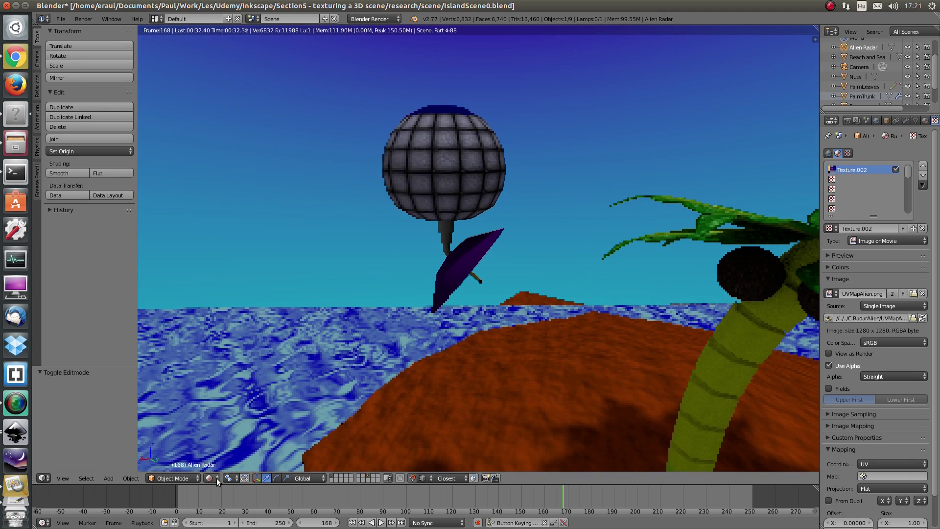
left_click(210, 478)
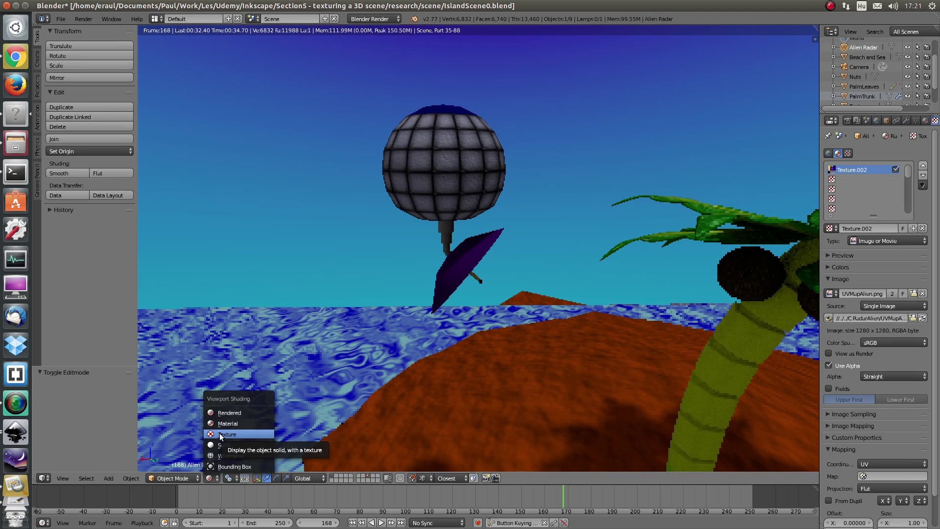
left_click(220, 435)
Step: Examine the exported texture on the alien radar's sphere and dish from several angles and distances
left_click_drag(467, 114, 464, 272)
scroll(457, 142, "up", 1)
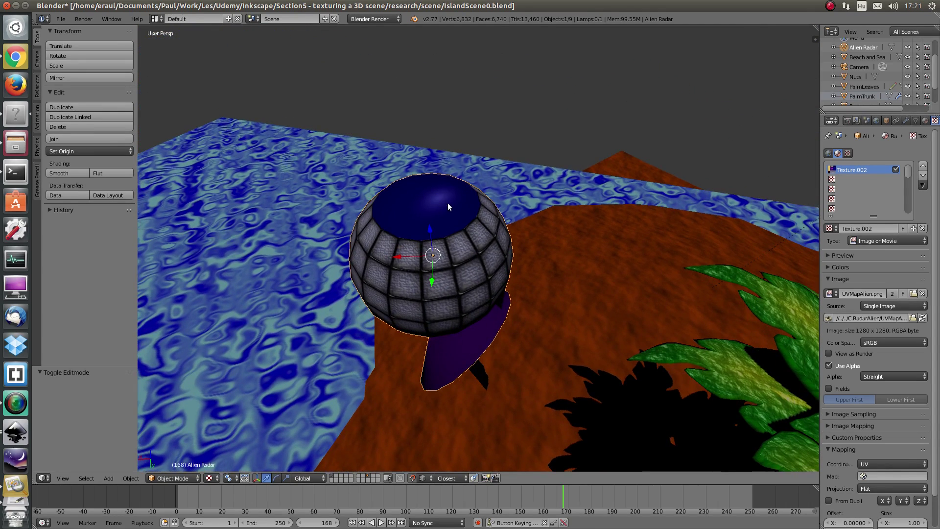
mouse_move(450, 201)
left_mouse_down()
mouse_move(463, 198)
mouse_move(469, 162)
mouse_move(503, 99)
mouse_move(457, 187)
left_mouse_up()
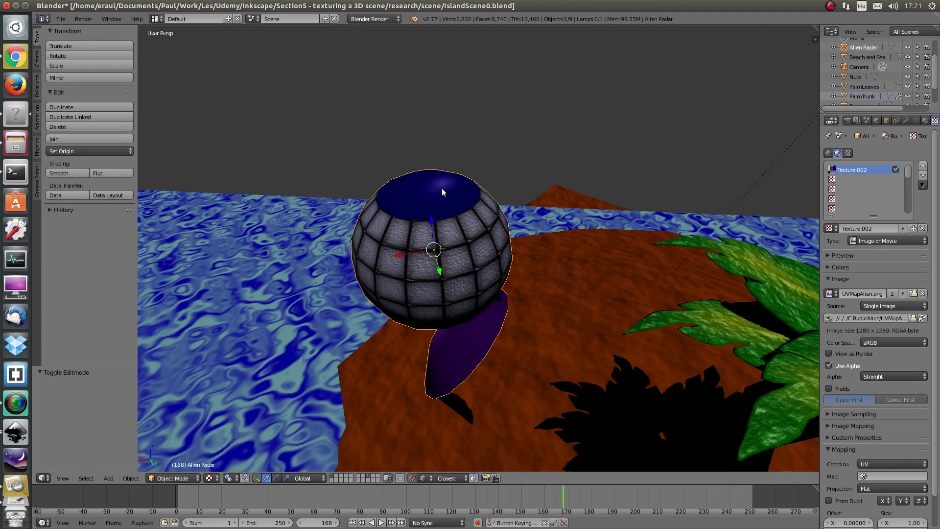
mouse_move(444, 191)
left_mouse_down()
mouse_move(427, 175)
mouse_move(446, 158)
mouse_move(444, 181)
mouse_move(445, 172)
mouse_move(416, 175)
mouse_move(431, 157)
mouse_move(436, 196)
mouse_move(463, 187)
mouse_move(425, 171)
mouse_move(421, 142)
mouse_move(439, 102)
mouse_move(458, 186)
left_mouse_up()
scroll(458, 189, "down", 5)
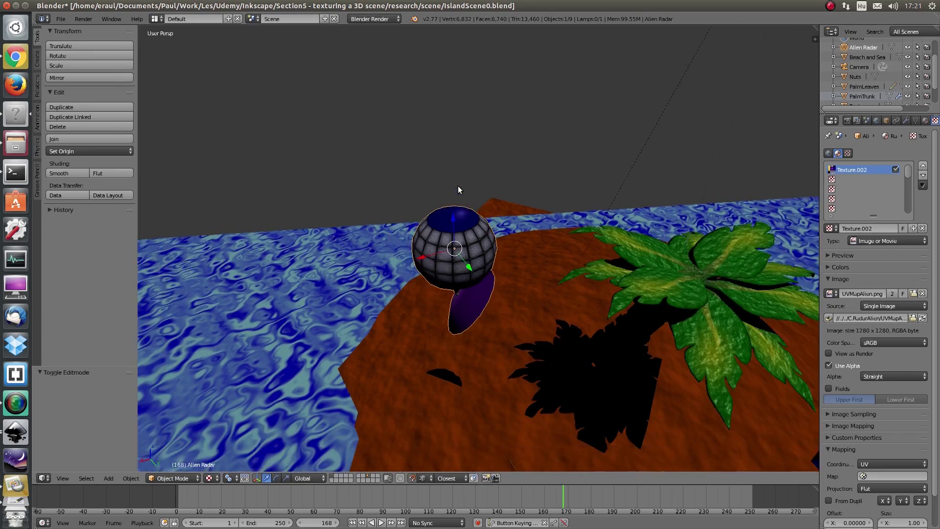
left_click_drag(437, 284, 430, 251)
scroll(432, 252, "down", 2)
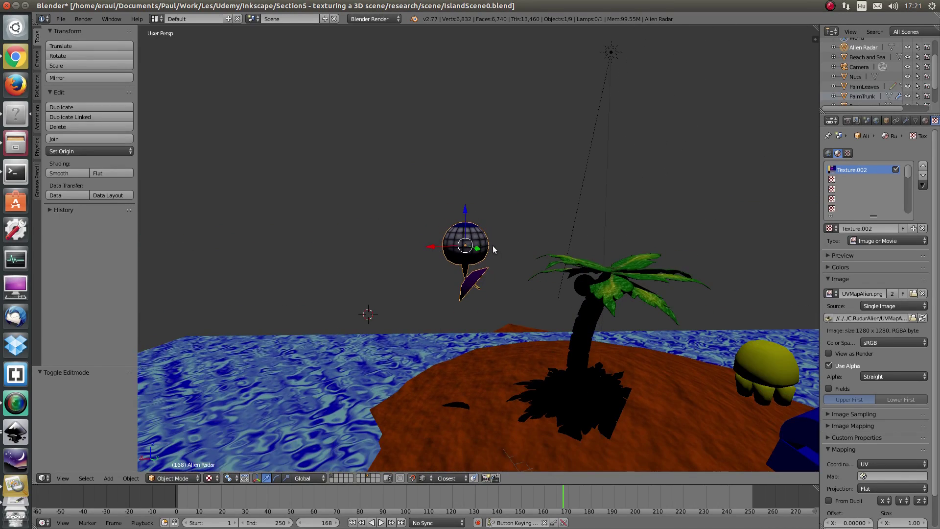
left_click_drag(469, 230, 466, 263)
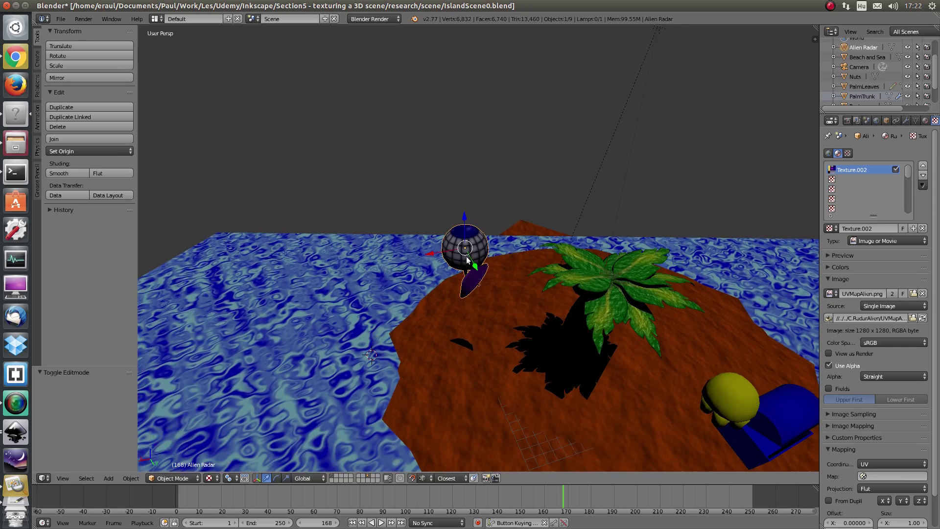
left_click_drag(470, 228, 482, 195)
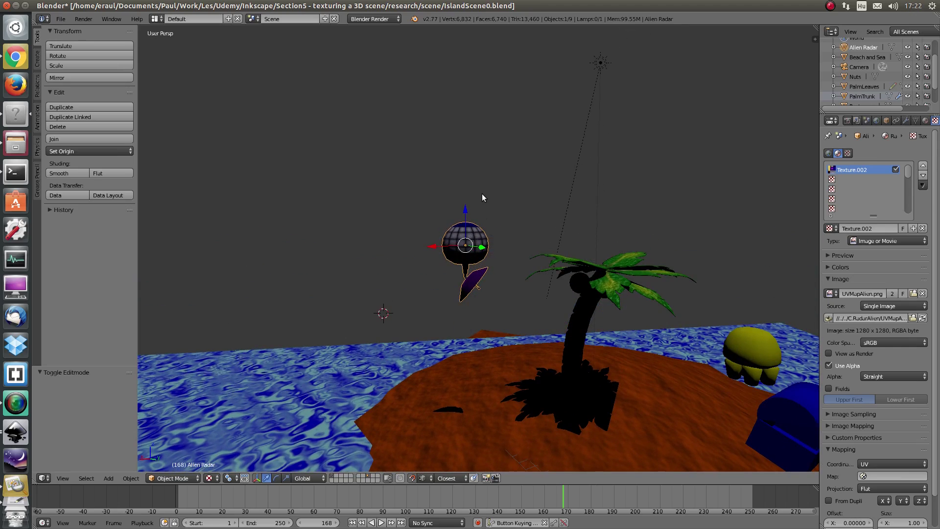
Step: Select the yellow Pentapuss model standing on the island behind the treasure chest
left_click_drag(490, 250, 531, 255)
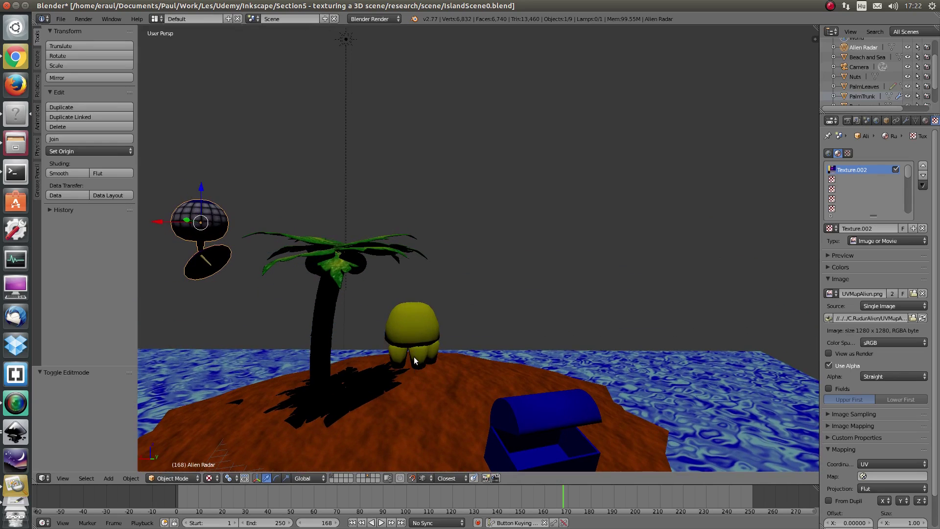
right_click(414, 345)
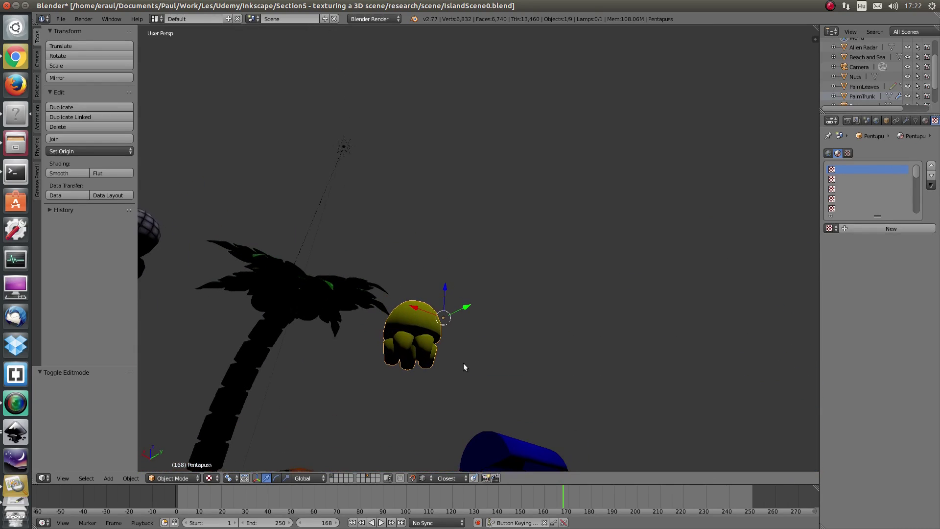